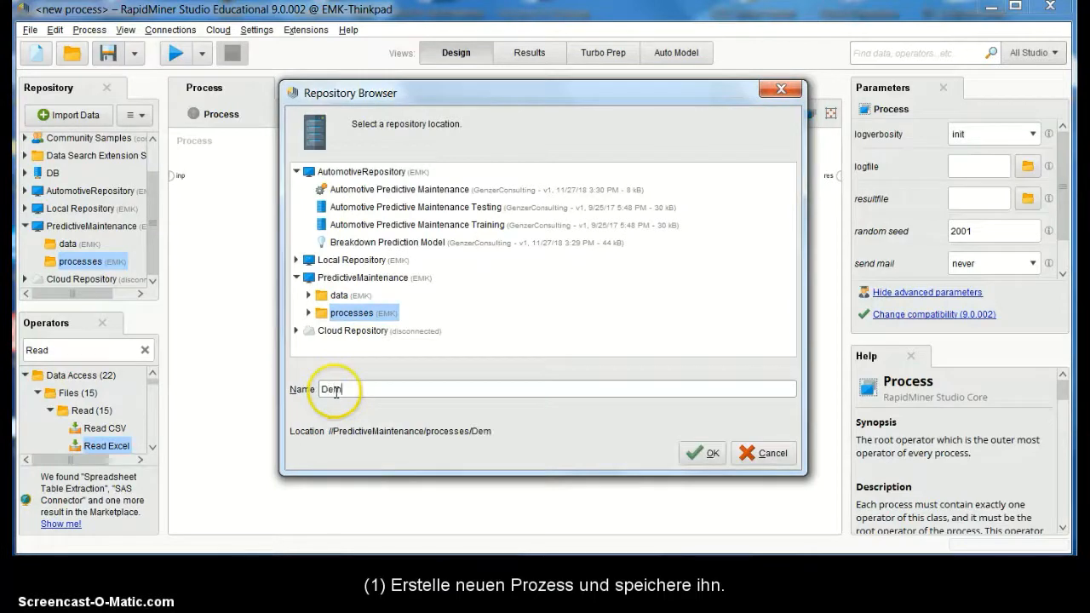
- Save the process as Demo2 in the PredictiveMaintenance processes folder and add a Read Excel operator to it
left_click(700, 453)
left_click_drag(104, 445, 240, 230)
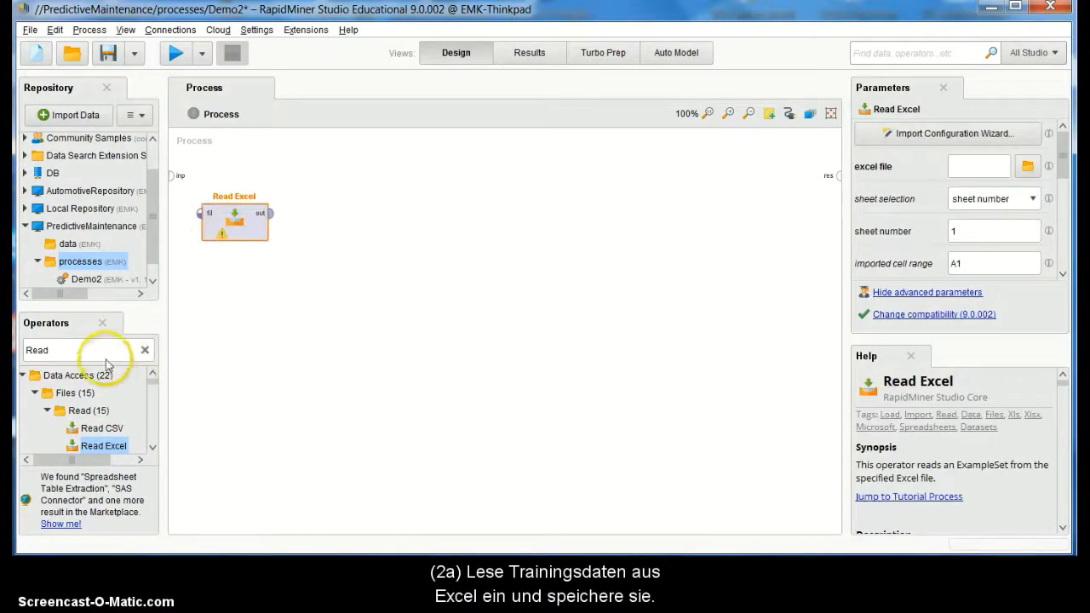
- Find the Store operator and place it in the process directly after Read Excel
left_click(144, 351)
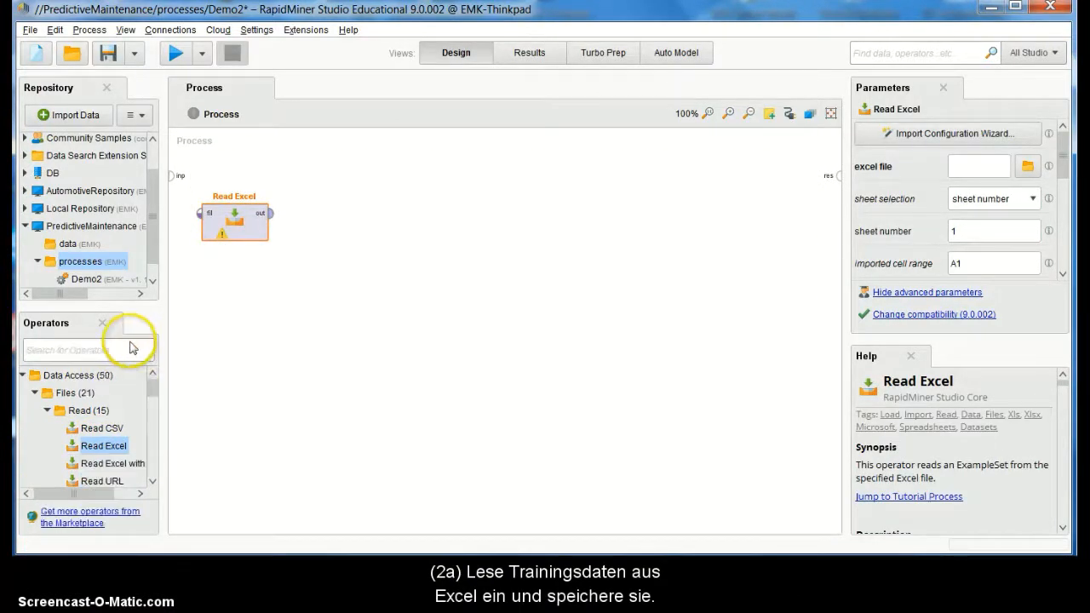
type("Store")
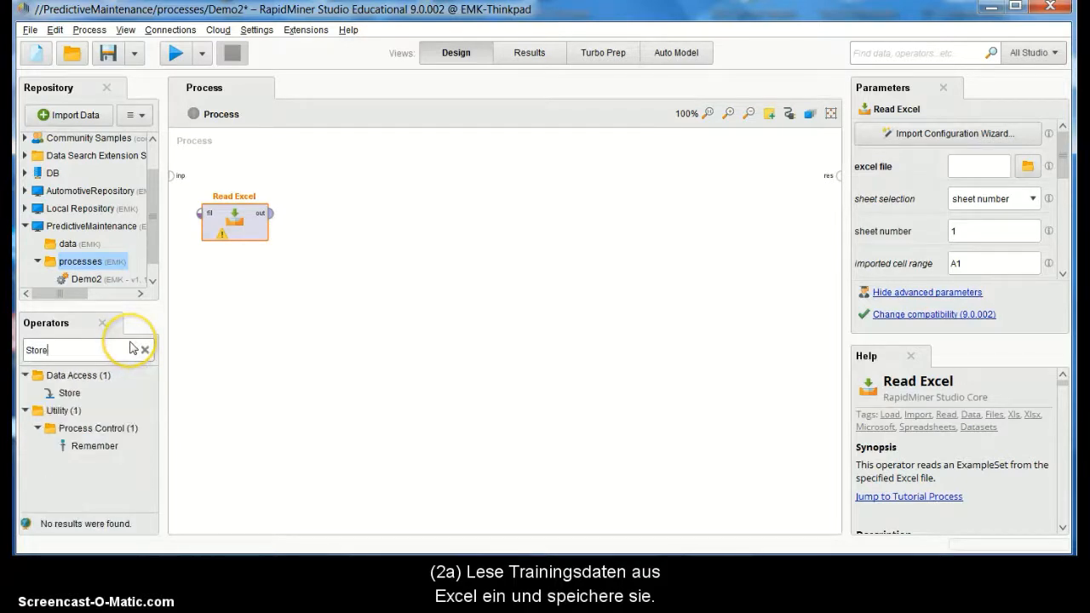
left_click_drag(69, 392, 321, 217)
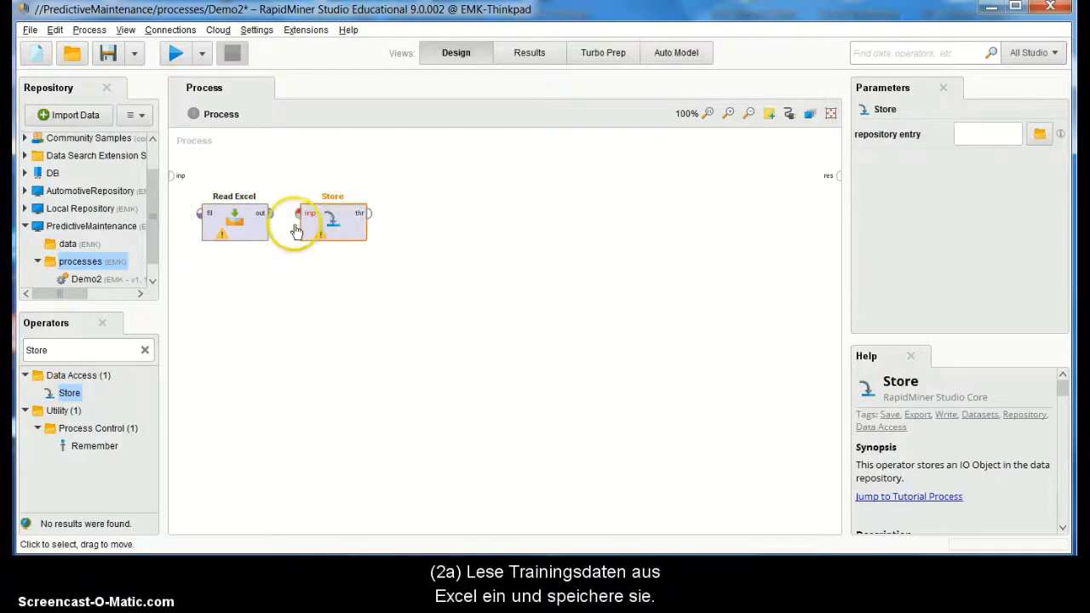
- Find the Set Role operator and place it in the process directly after Store
left_click(145, 344)
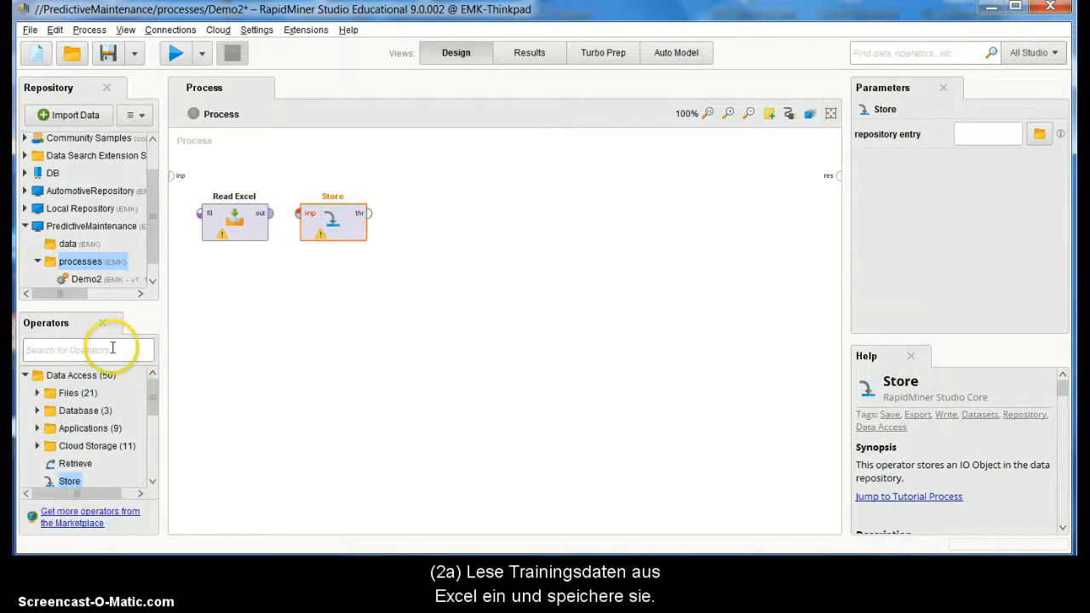
type("Set")
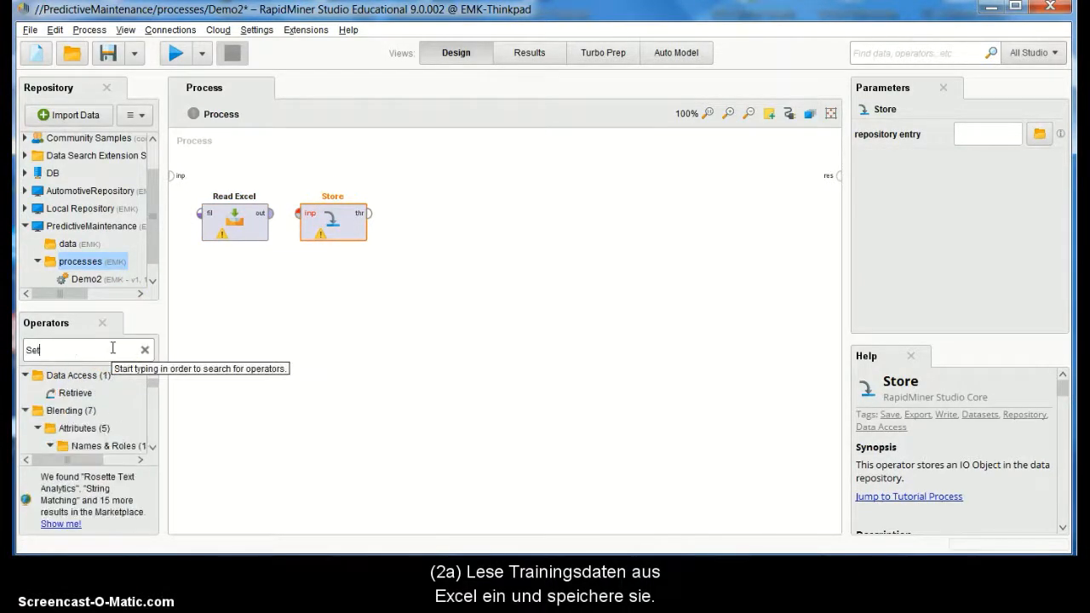
type(" Role")
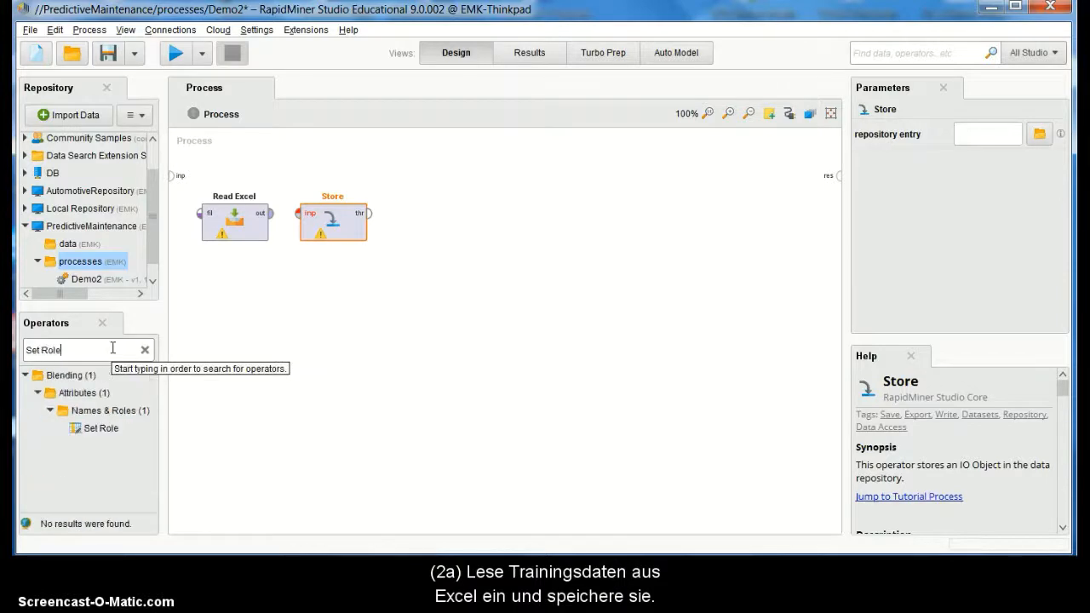
left_click(92, 429)
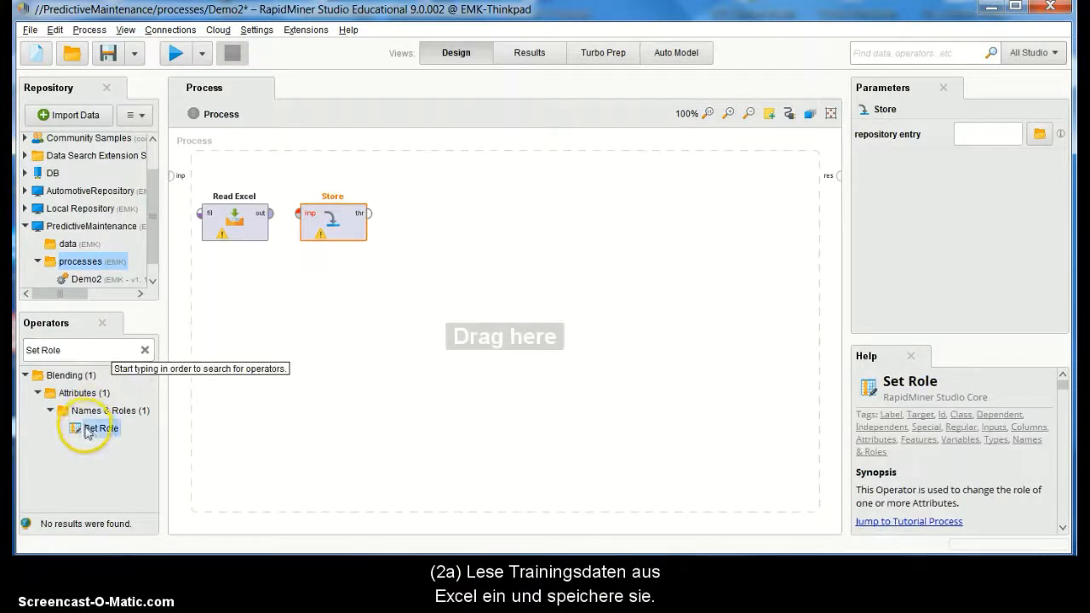
left_click_drag(87, 433, 410, 213)
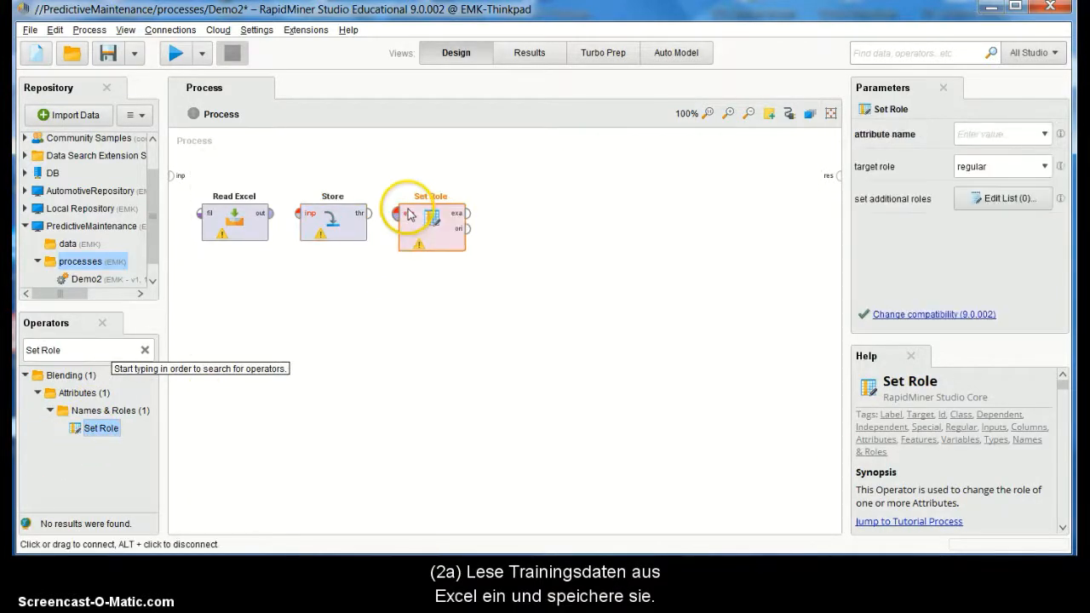
- Add a Select Attributes operator after Set Role and auto-wire all operators in the process
left_click(145, 350)
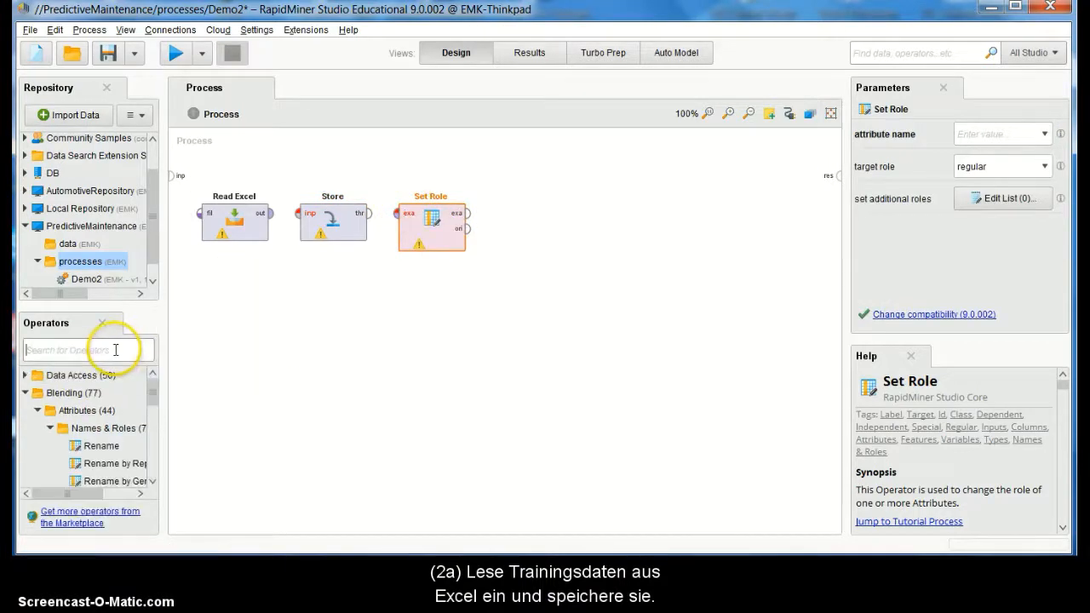
type("Select")
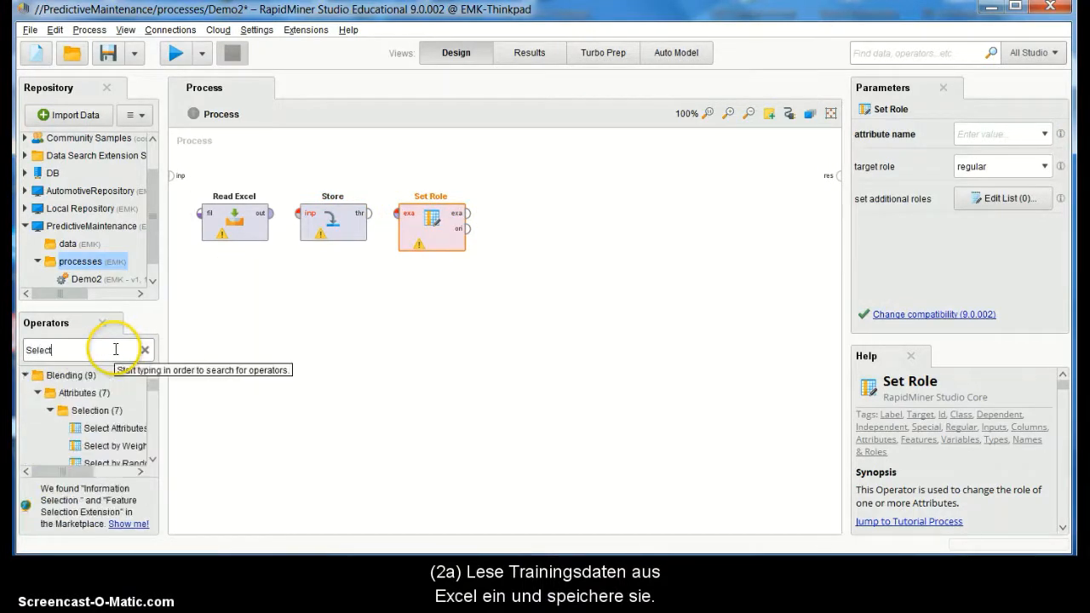
left_click_drag(96, 425, 522, 209)
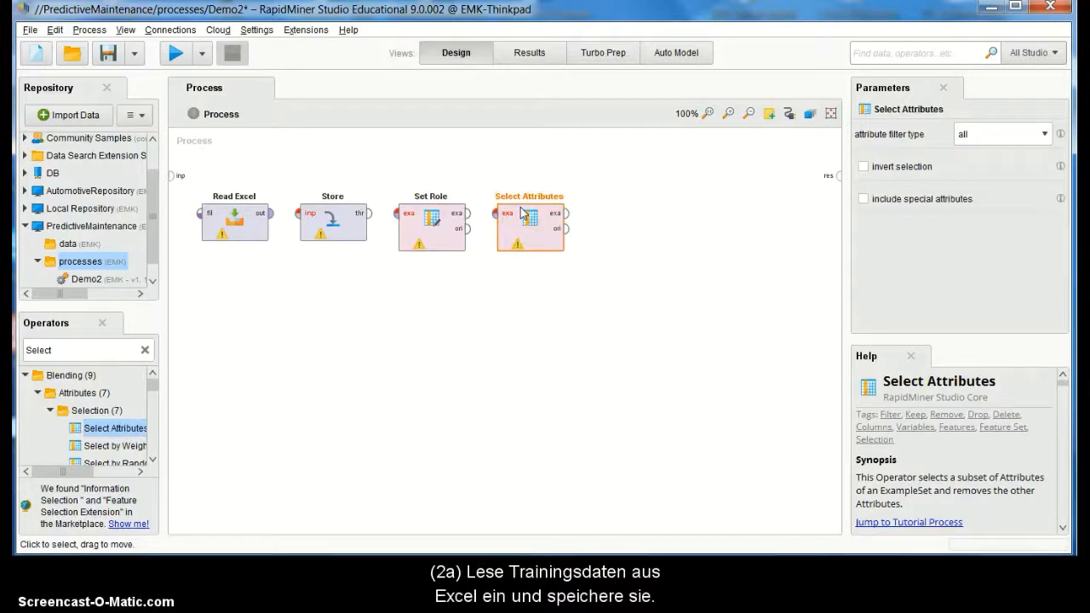
left_click(101, 31)
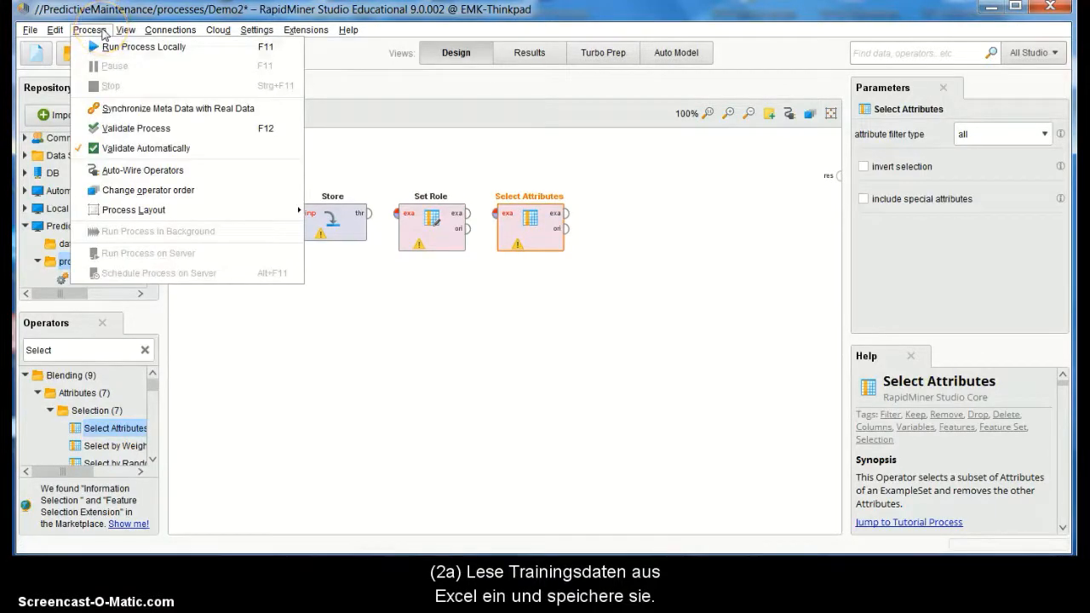
left_click(138, 170)
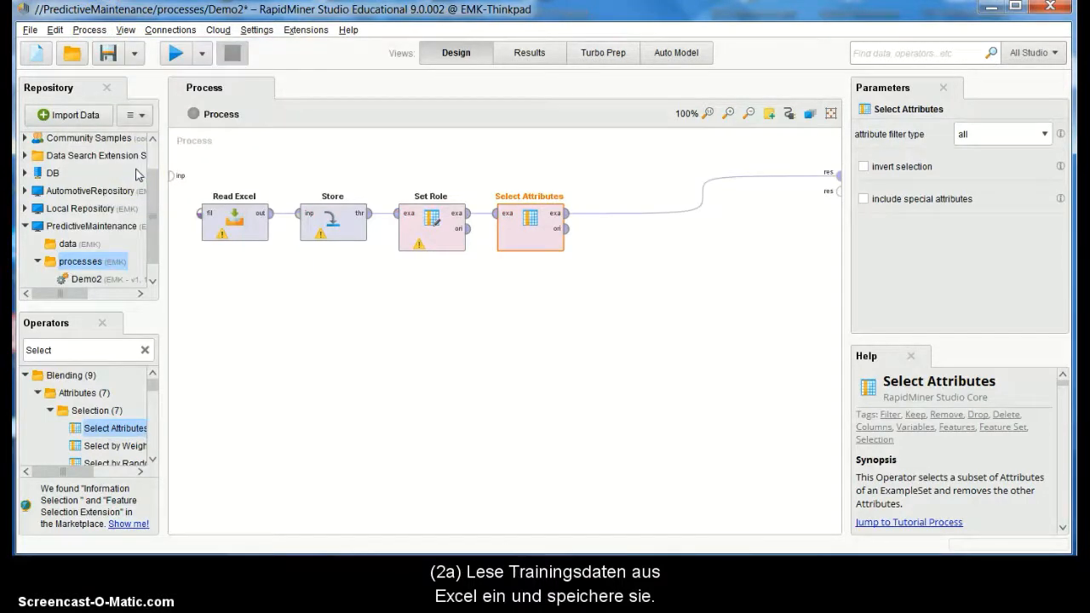
- Configure Read Excel to import Demo2_Automobildaten_V1_Training.xlsx, keeping the Trainingsdaten sheet, cell range A:Y and the default column formats
left_click(251, 236)
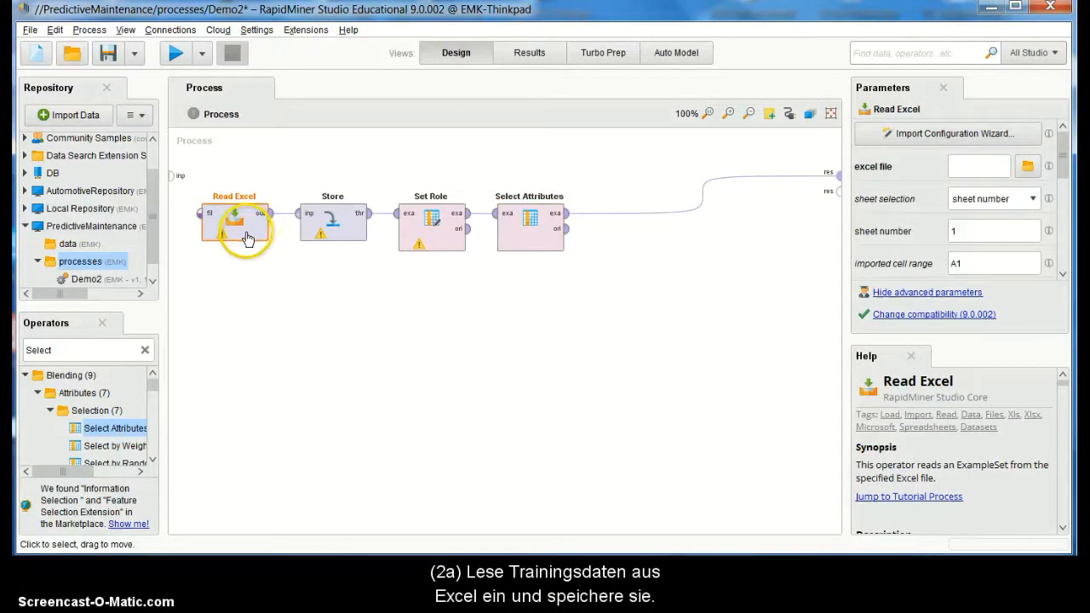
left_click(898, 138)
left_click(221, 130)
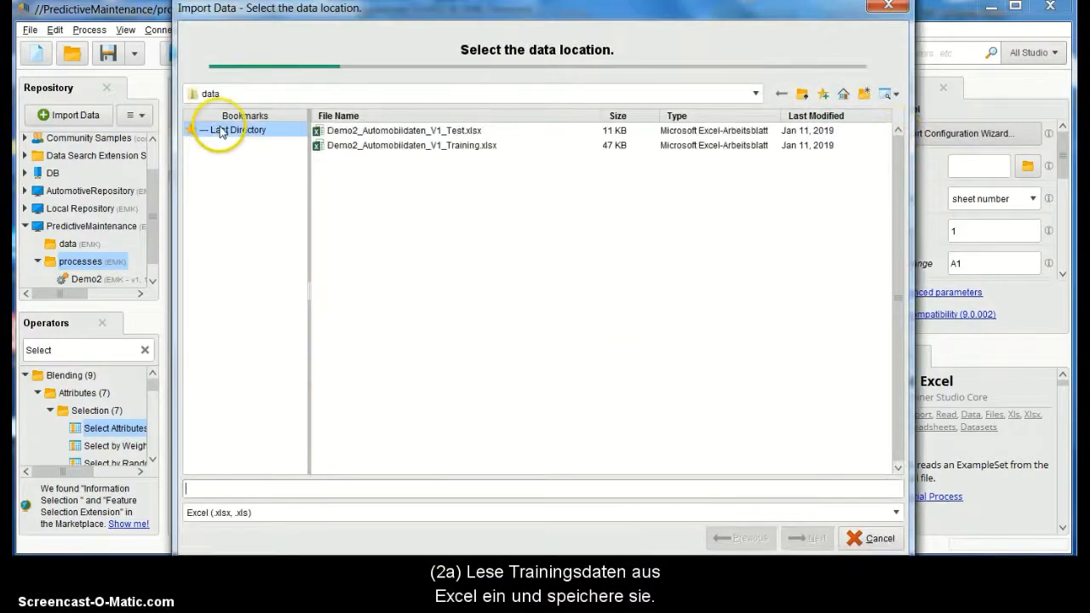
left_click(459, 146)
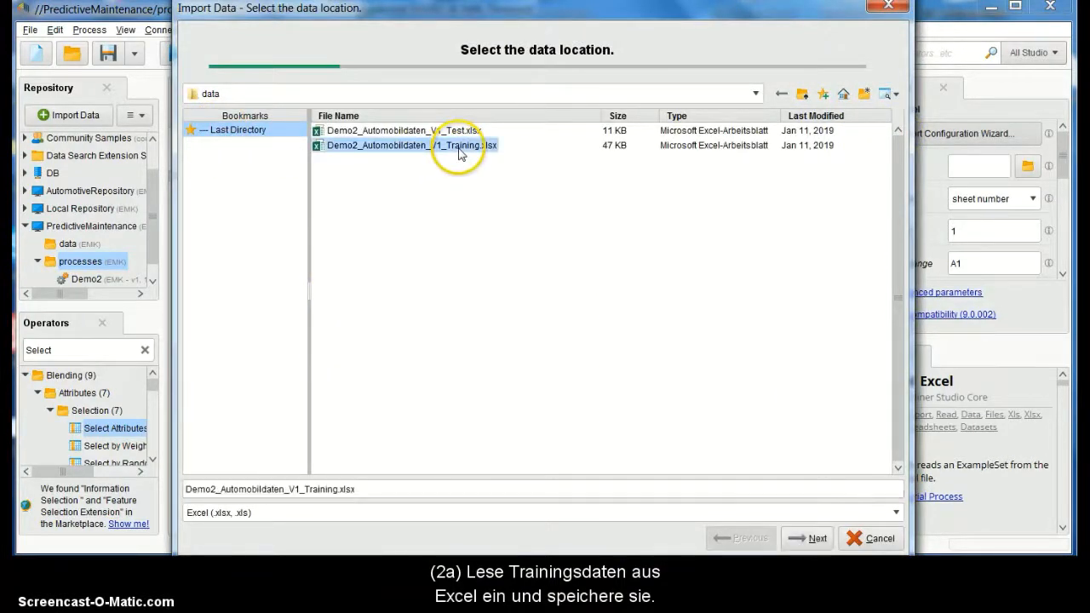
left_click(816, 538)
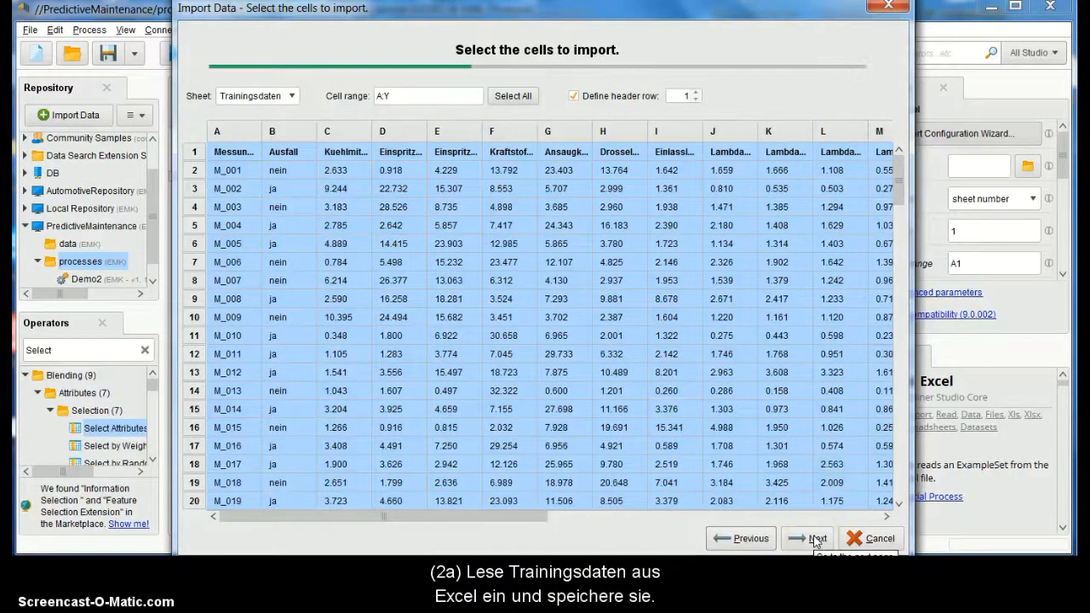
left_click(816, 538)
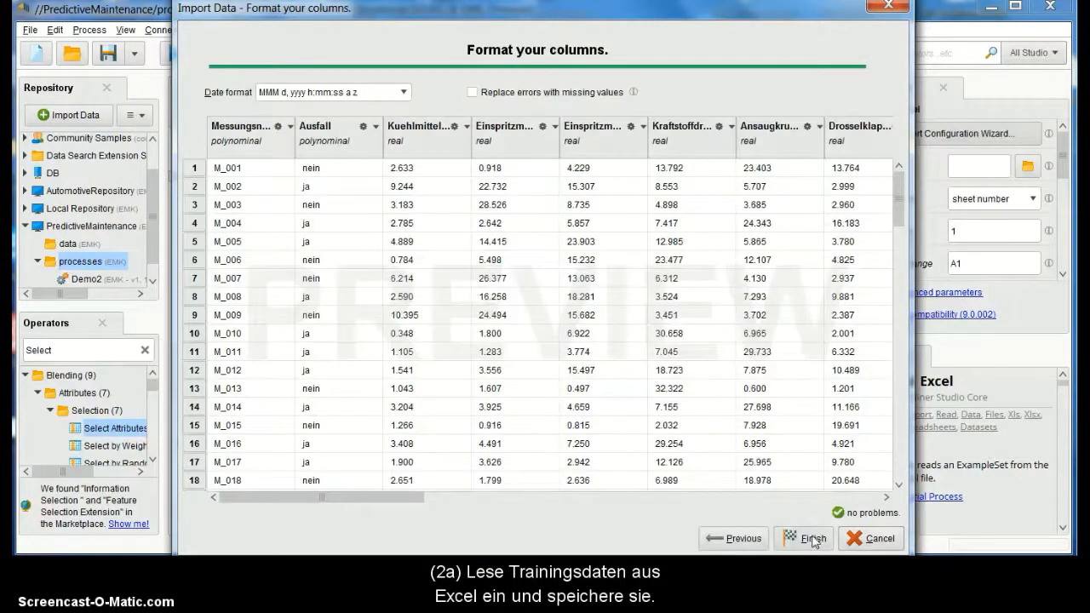
left_click(813, 538)
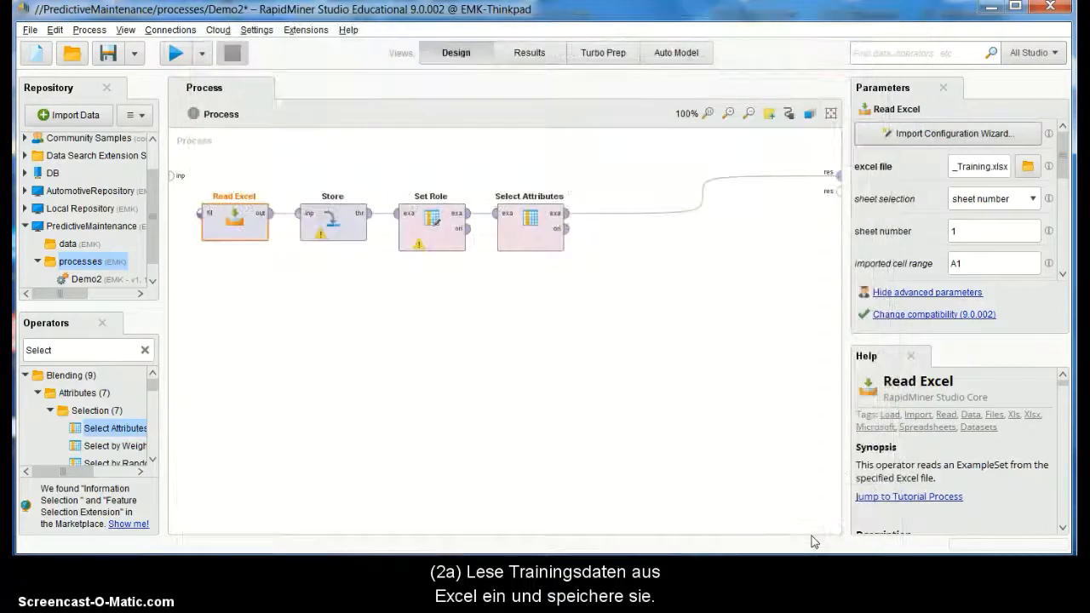
- Set the Store operator's repository entry to Automobildaten_Training in the PredictiveMaintenance data folder
left_click(350, 216)
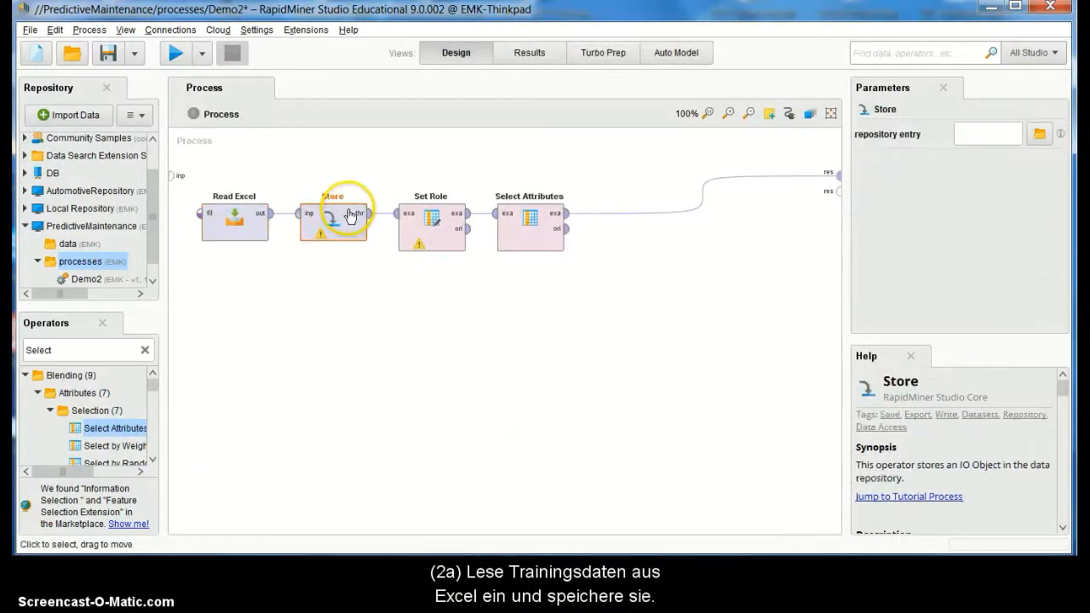
left_click(1040, 133)
left_click(337, 225)
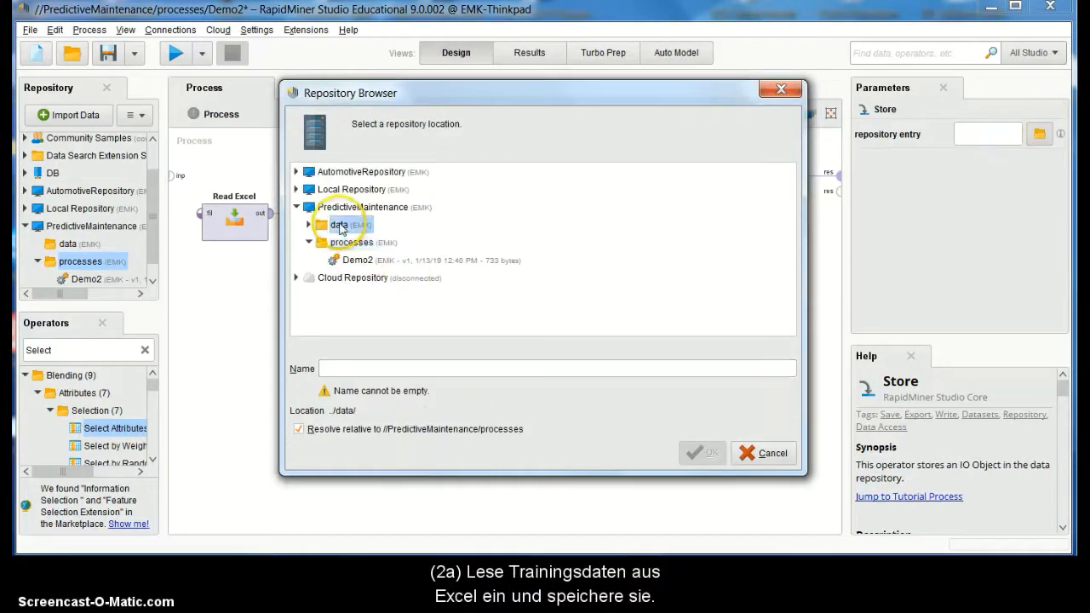
left_click(332, 367)
type("Automobildaten_Training")
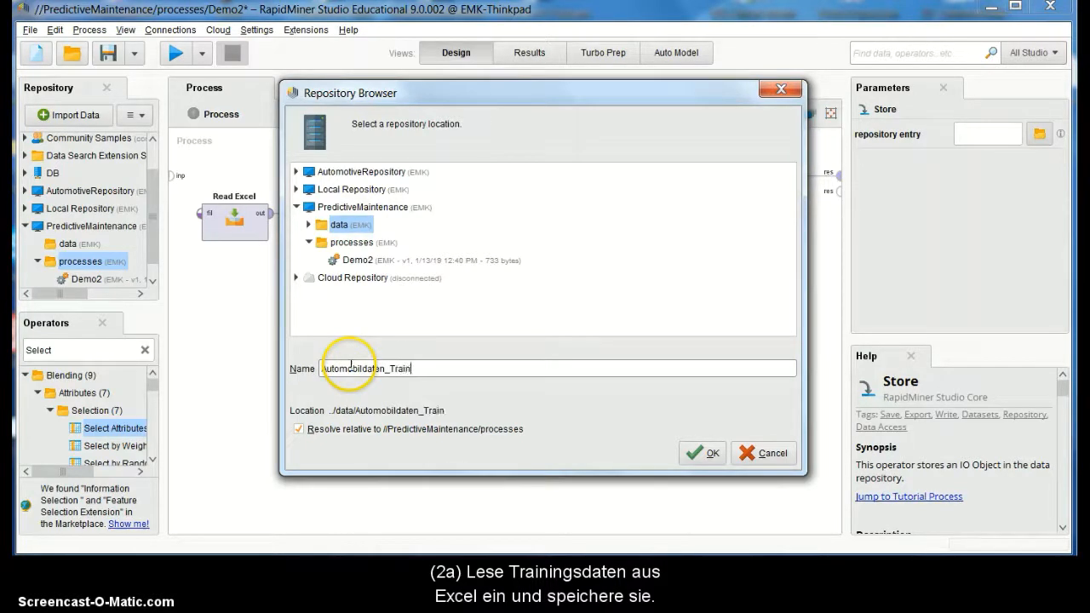
left_click(702, 452)
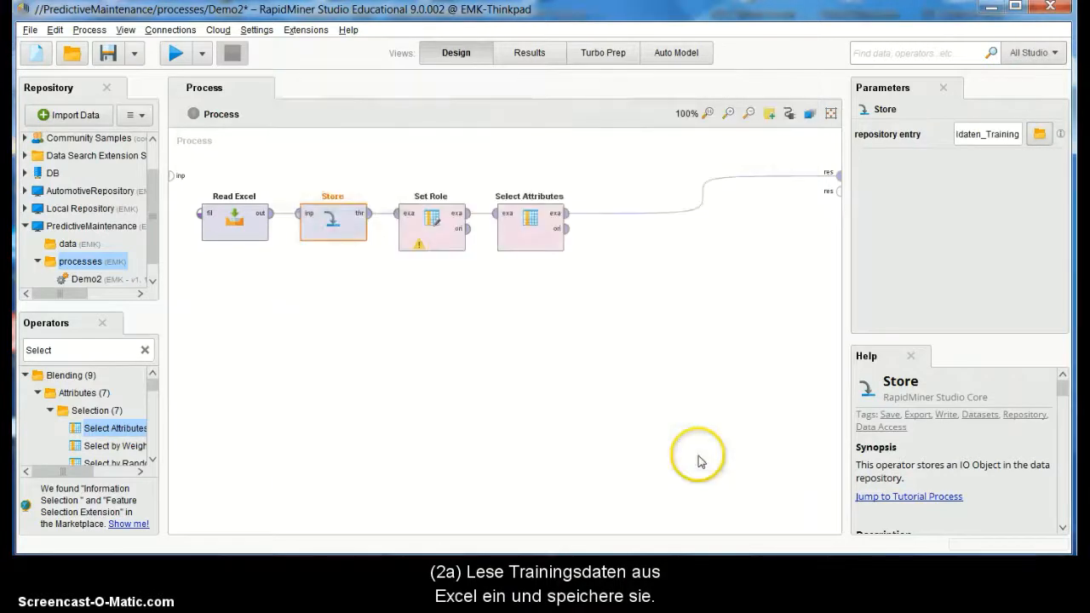
- Configure Set Role to give the attribute Ausfall the target role label
left_click(453, 222)
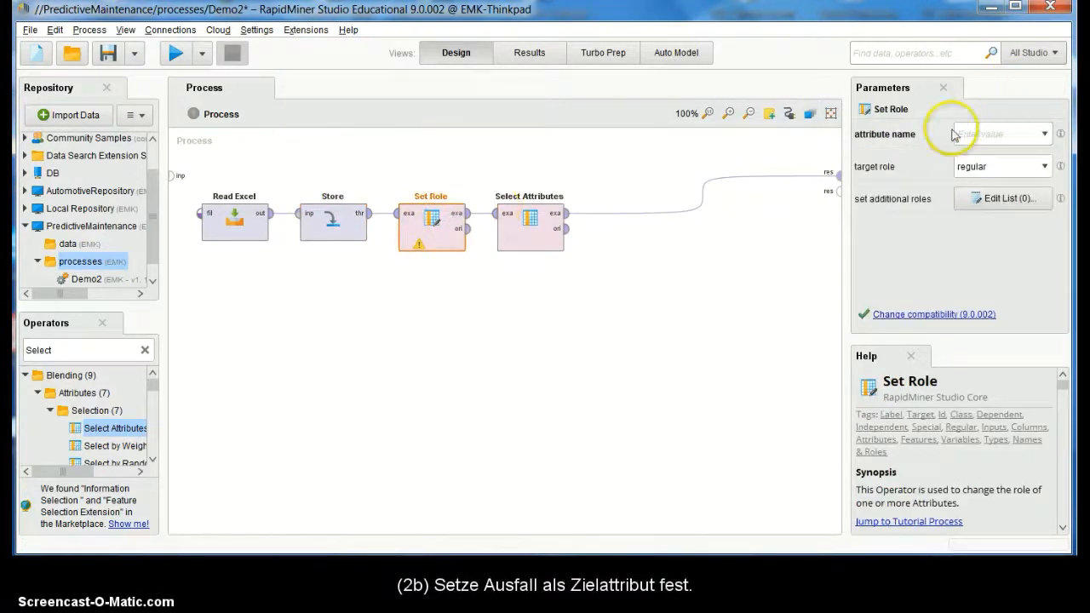
left_click(1046, 134)
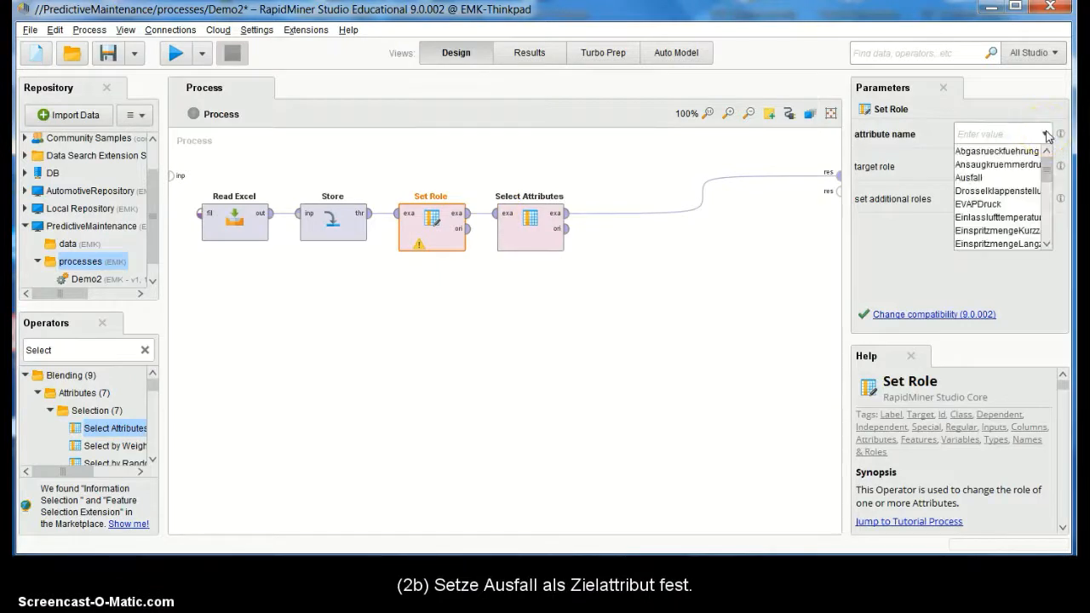
left_click(969, 177)
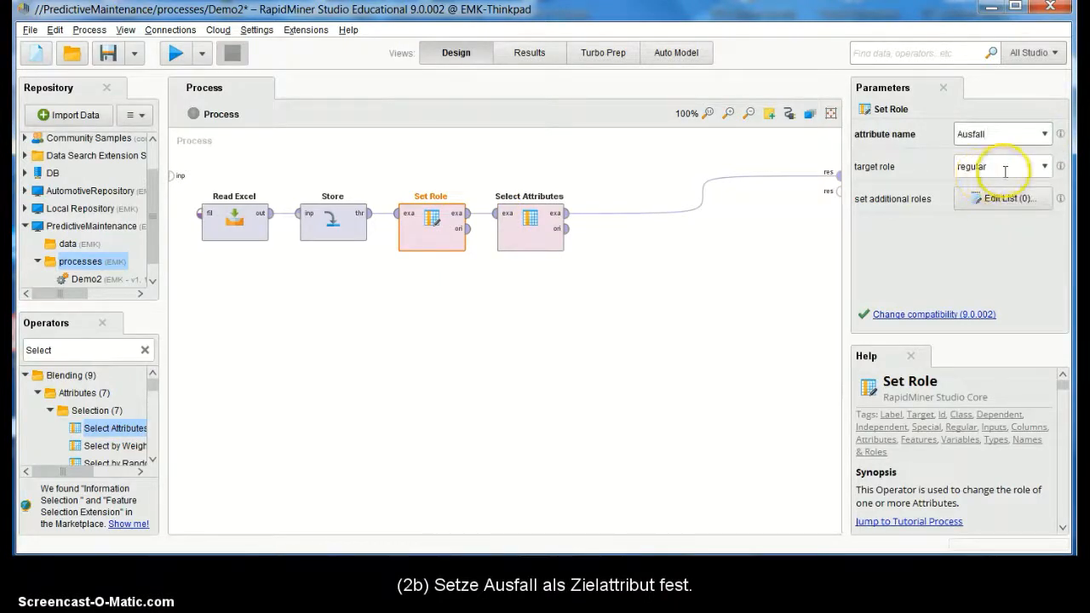
left_click(1046, 167)
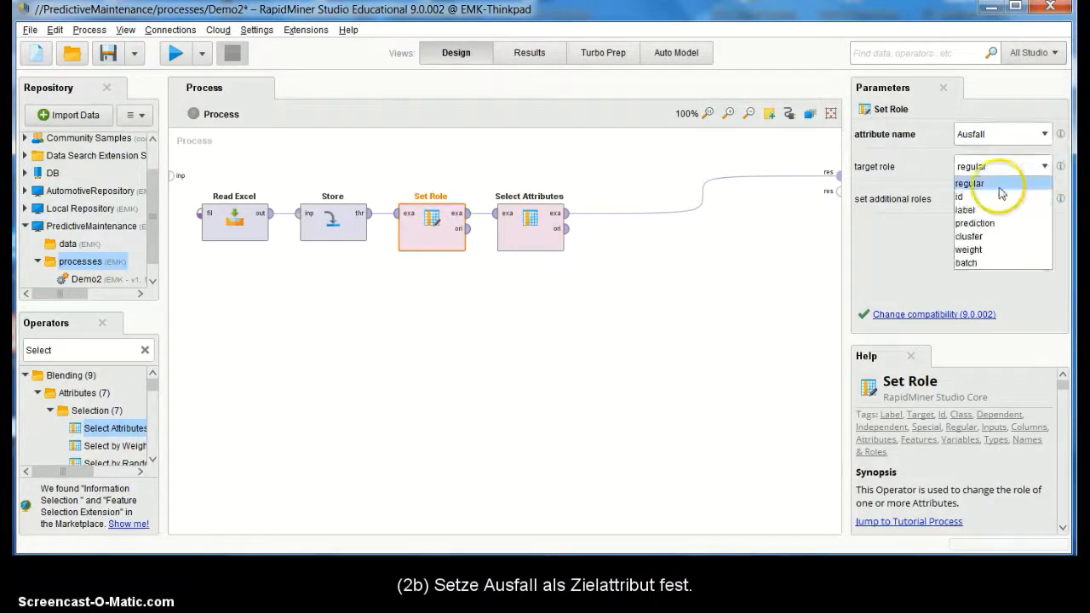
left_click(975, 211)
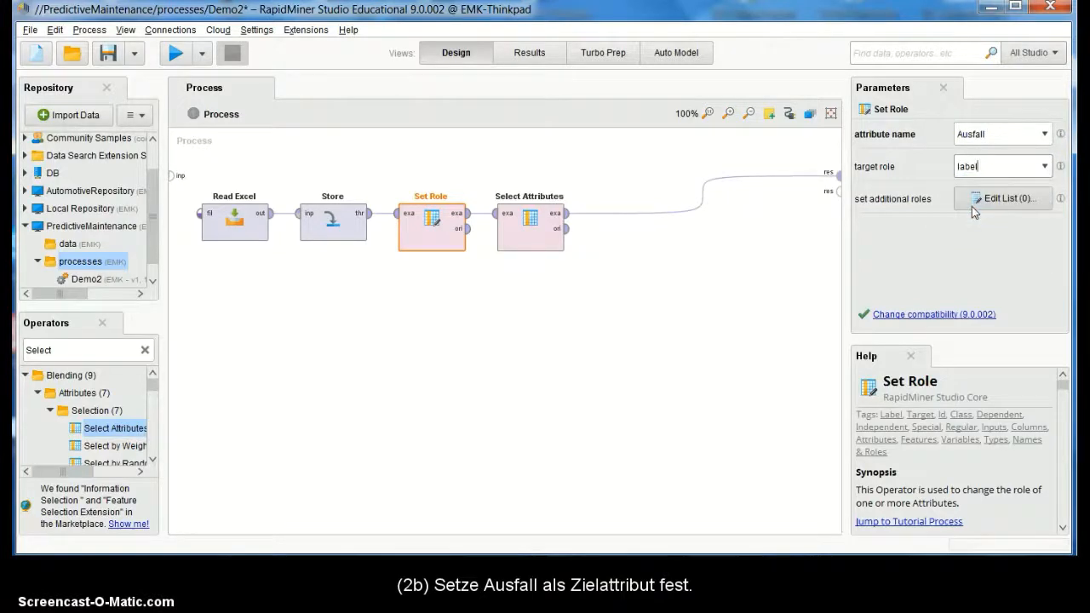
- Set the Select Attributes filter type to subset and add all available attributes to the selected attributes
left_click(533, 241)
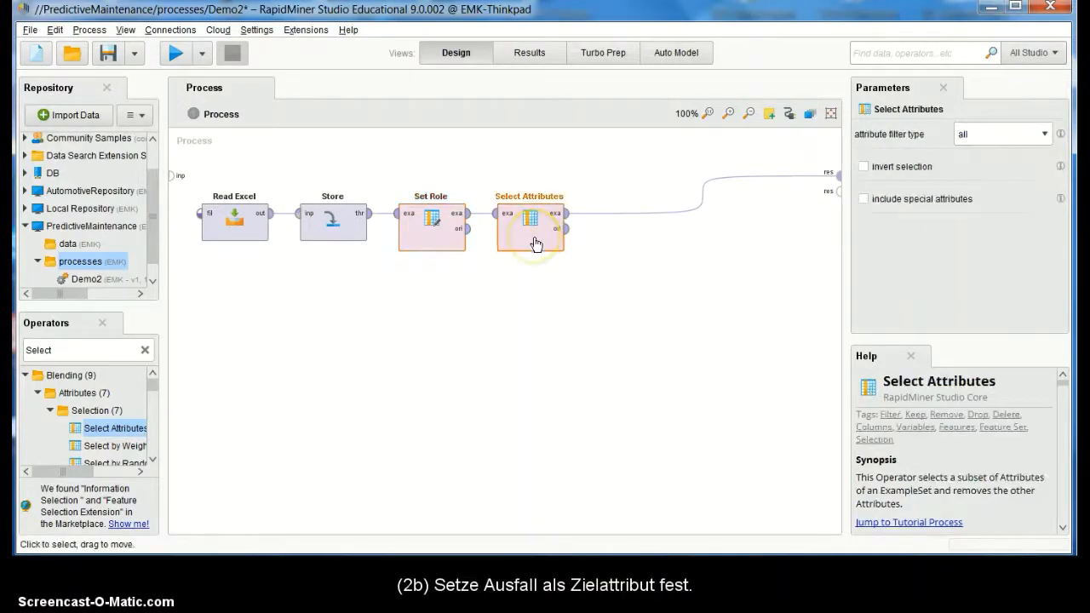
left_click(1045, 134)
left_click(979, 175)
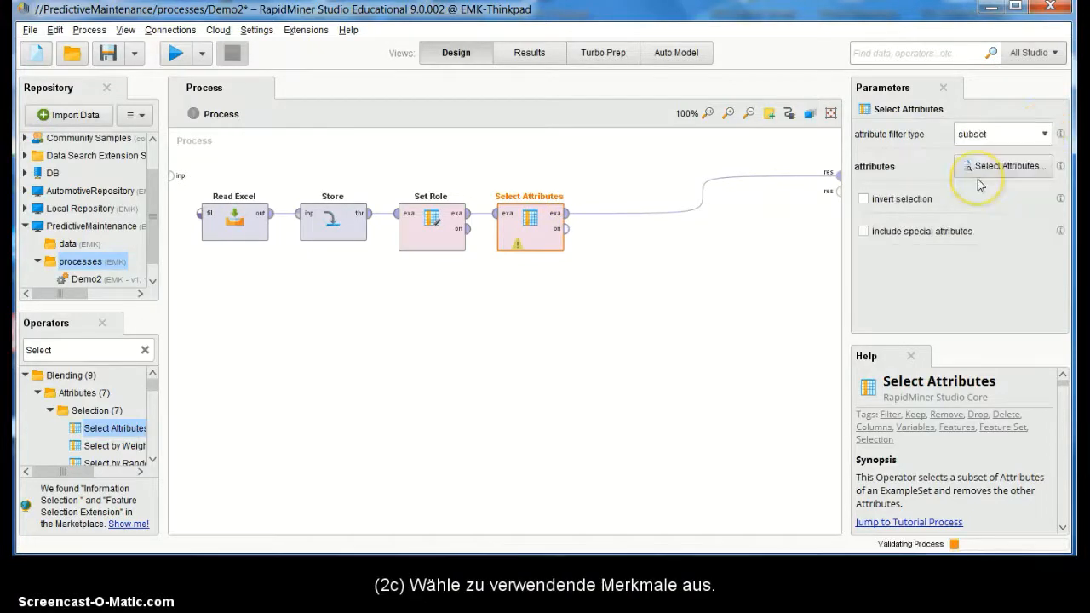
left_click(985, 166)
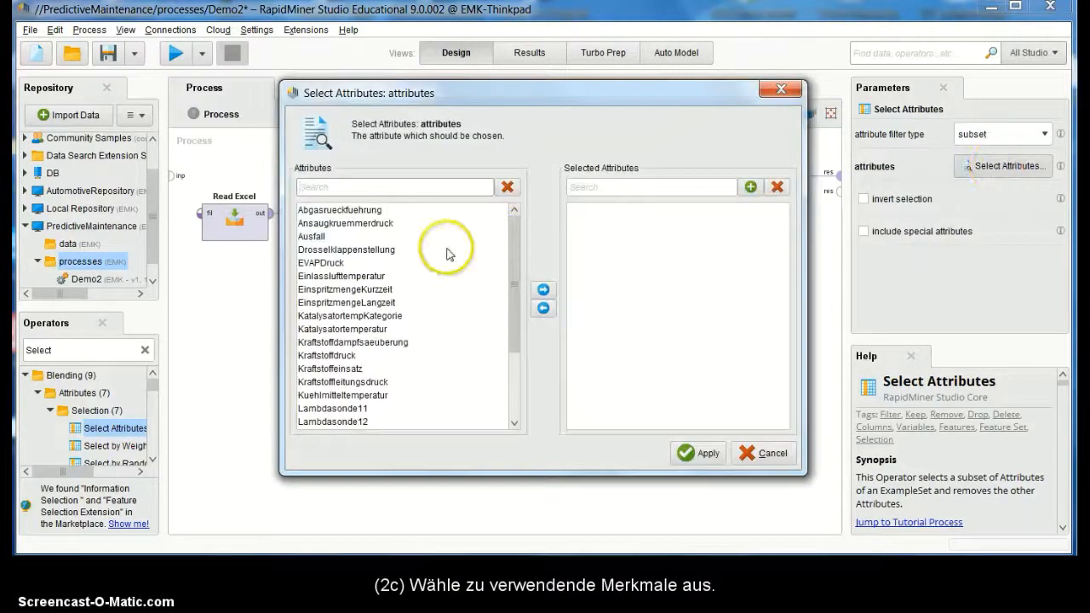
left_click(439, 251)
key("ctrl+a")
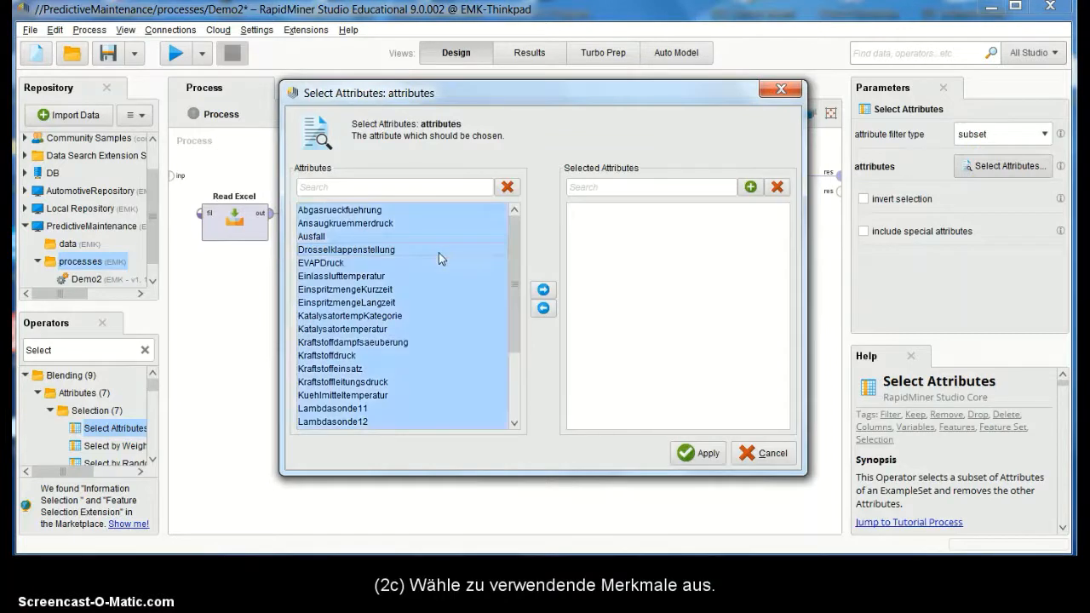
left_click(543, 289)
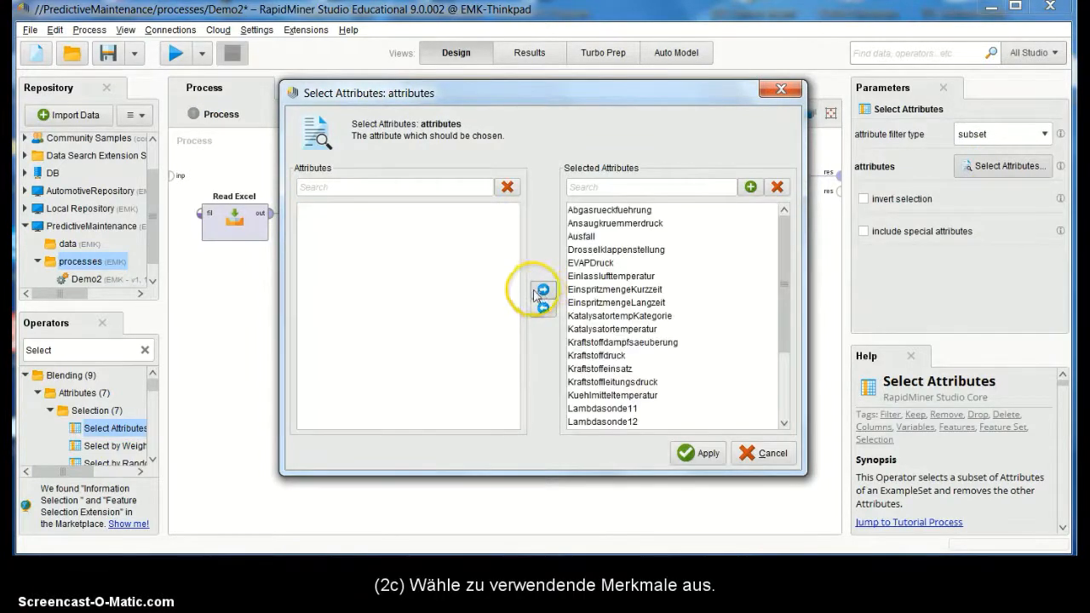
- Remove Katalysatortemperatur and Messungsnummer from the selected attributes and apply the attribute selection
left_click(611, 329)
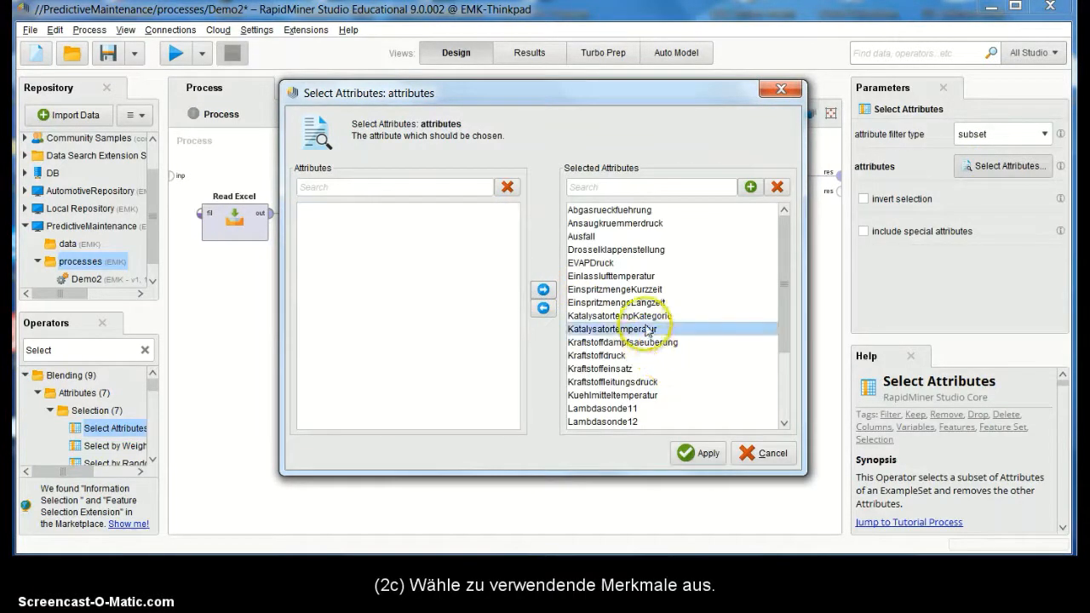
left_click(544, 308)
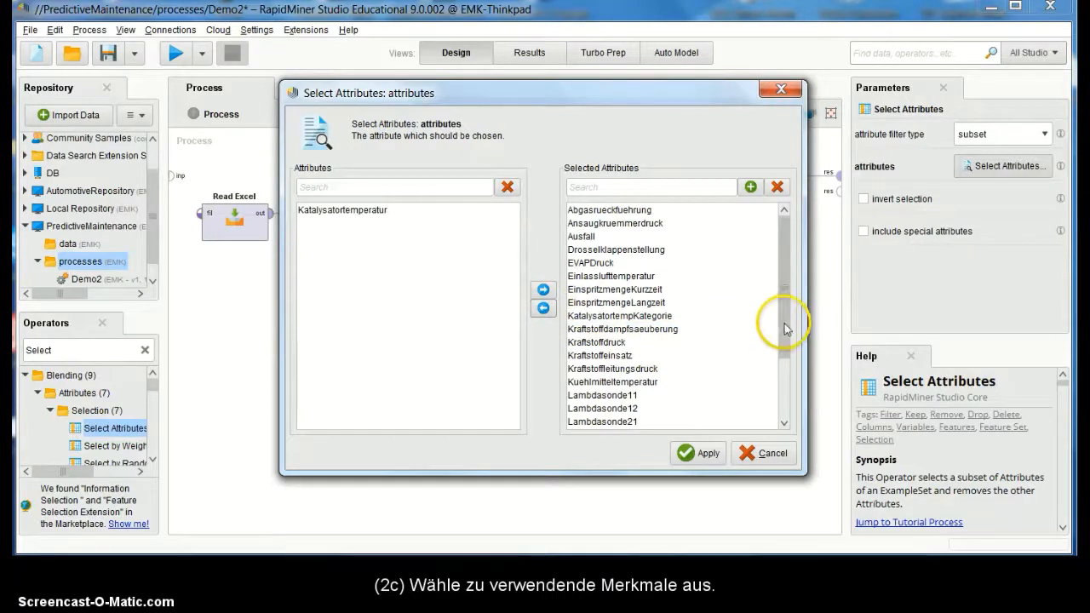
left_click_drag(783, 317, 773, 433)
left_click(631, 424)
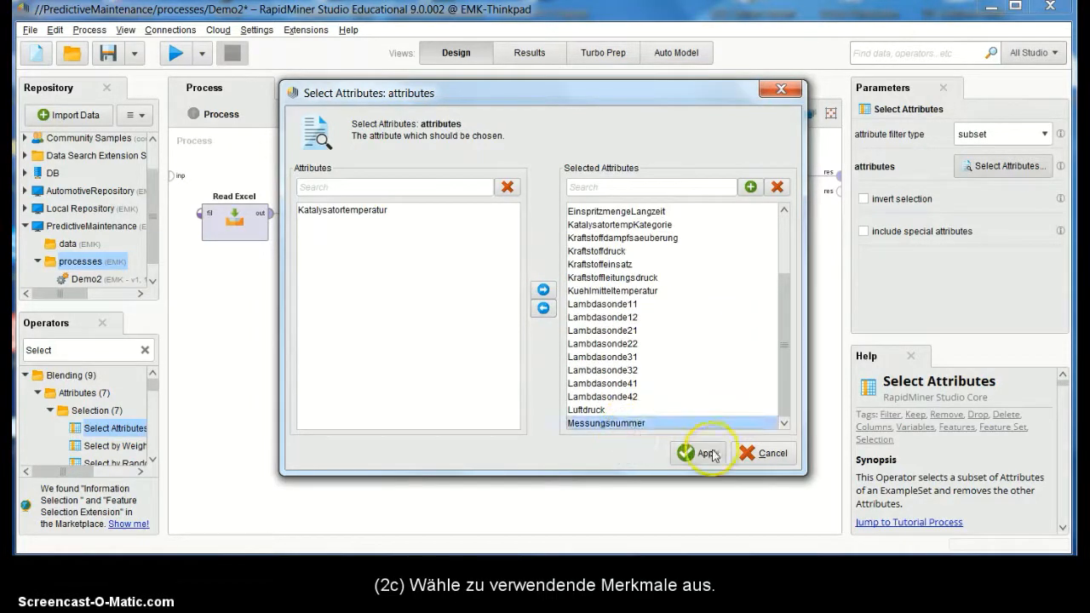
left_click(543, 307)
left_click(706, 452)
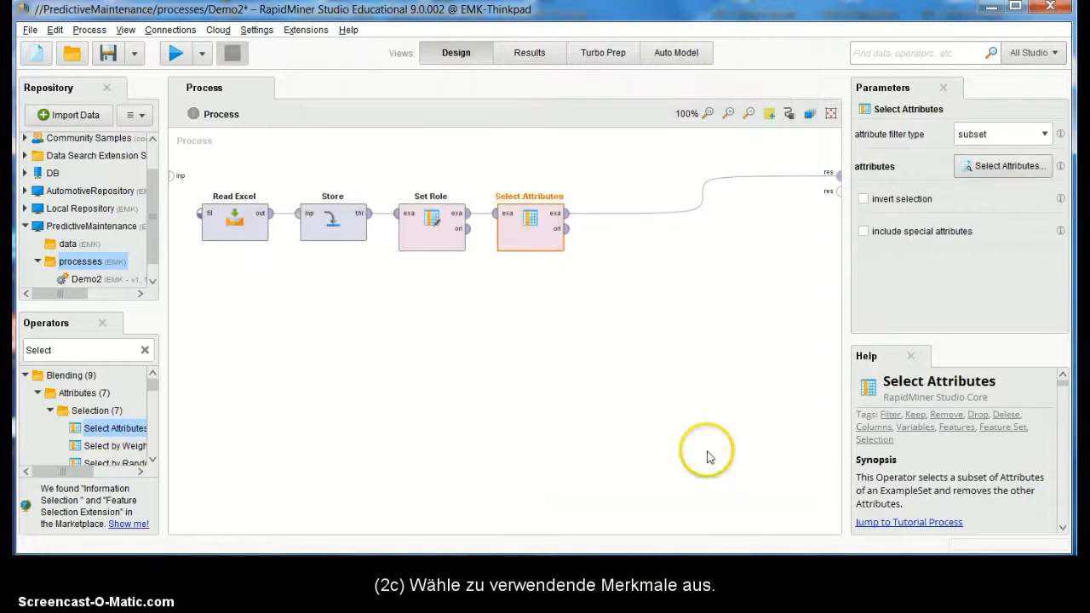
- Save the Demo2 process, run it to test the data import, and return to the process design
left_click(108, 52)
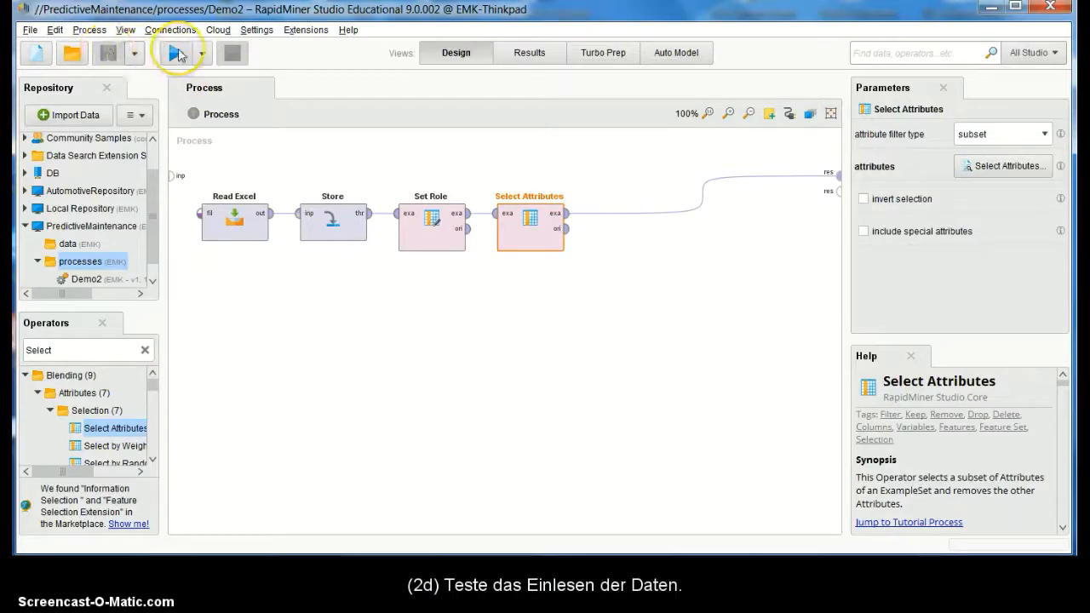
left_click(175, 53)
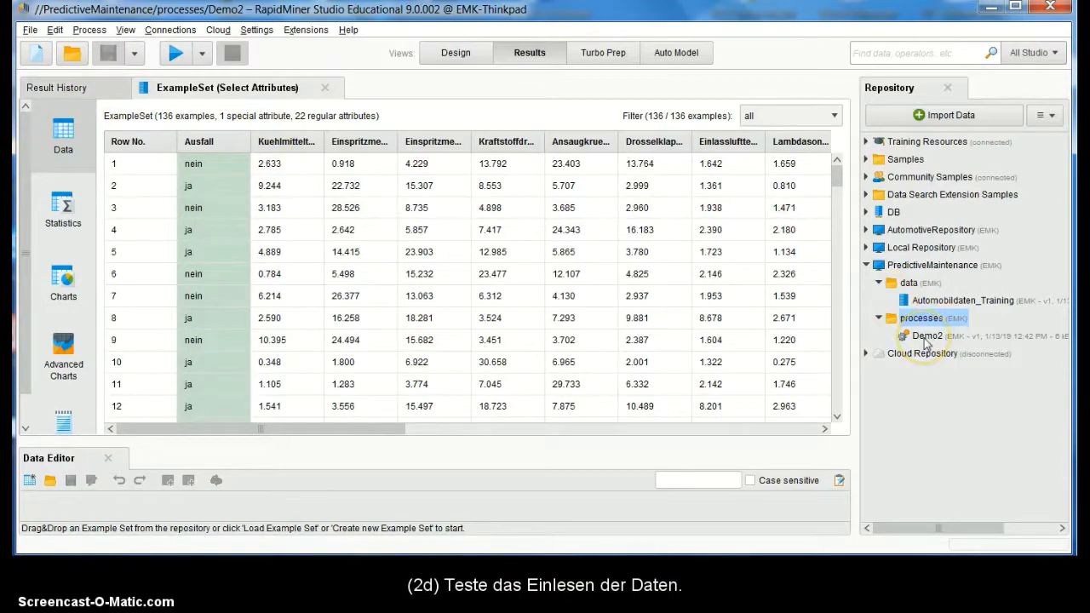
left_click(455, 53)
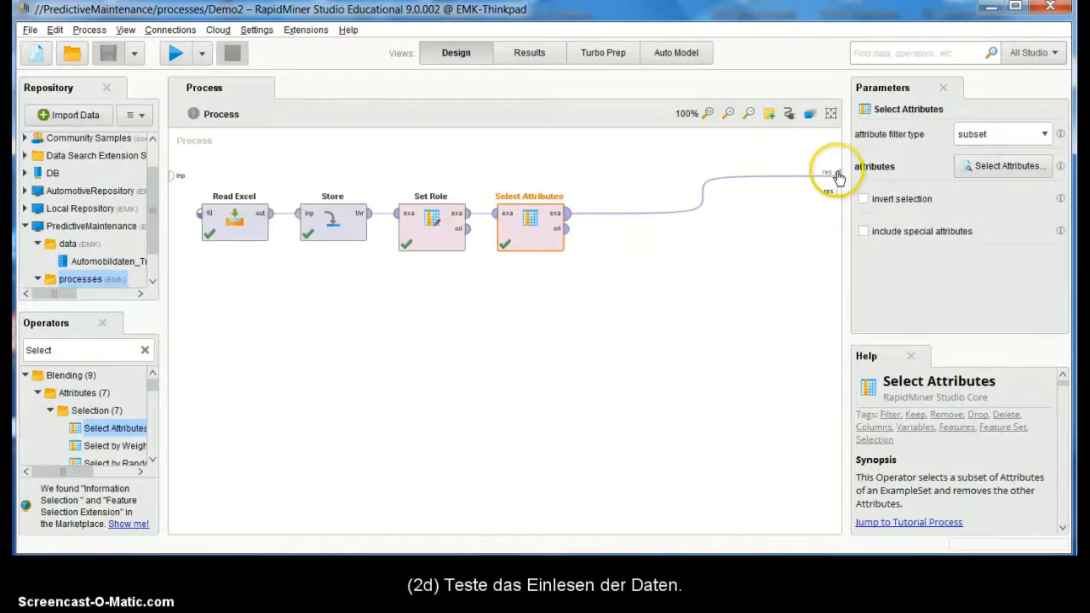
- Disconnect Select Attributes from the process result and add a Decision Tree operator beside Select Attributes
left_click_drag(554, 230, 707, 193)
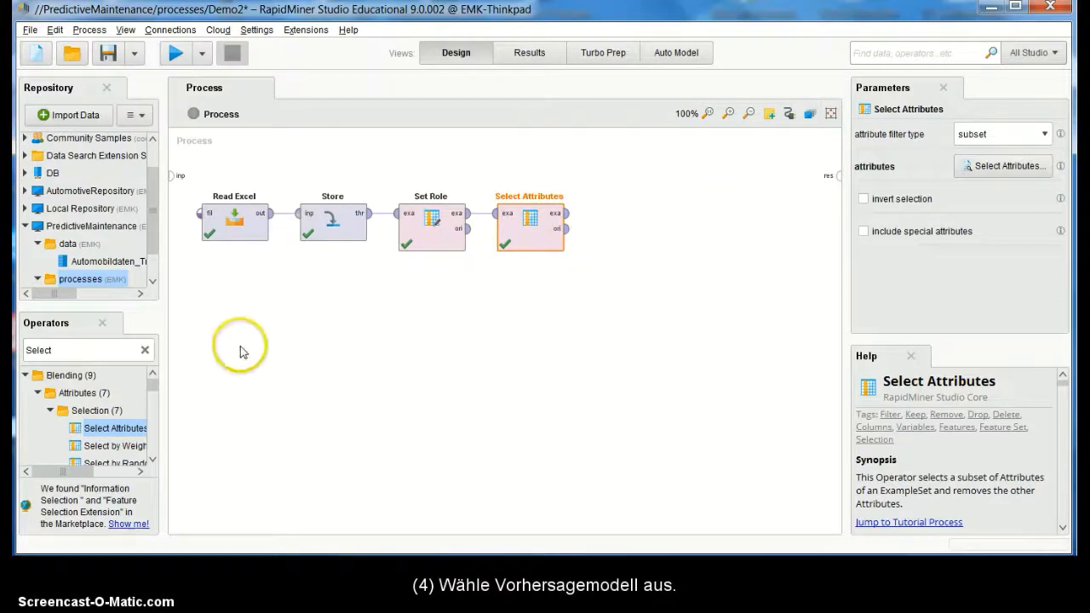
left_click(146, 350)
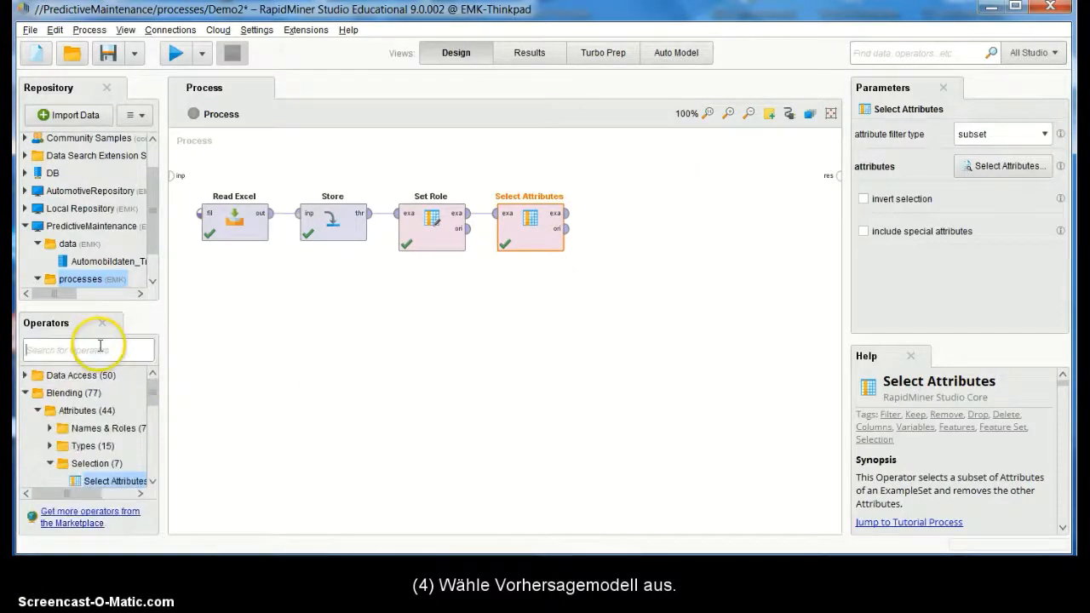
type("Deci")
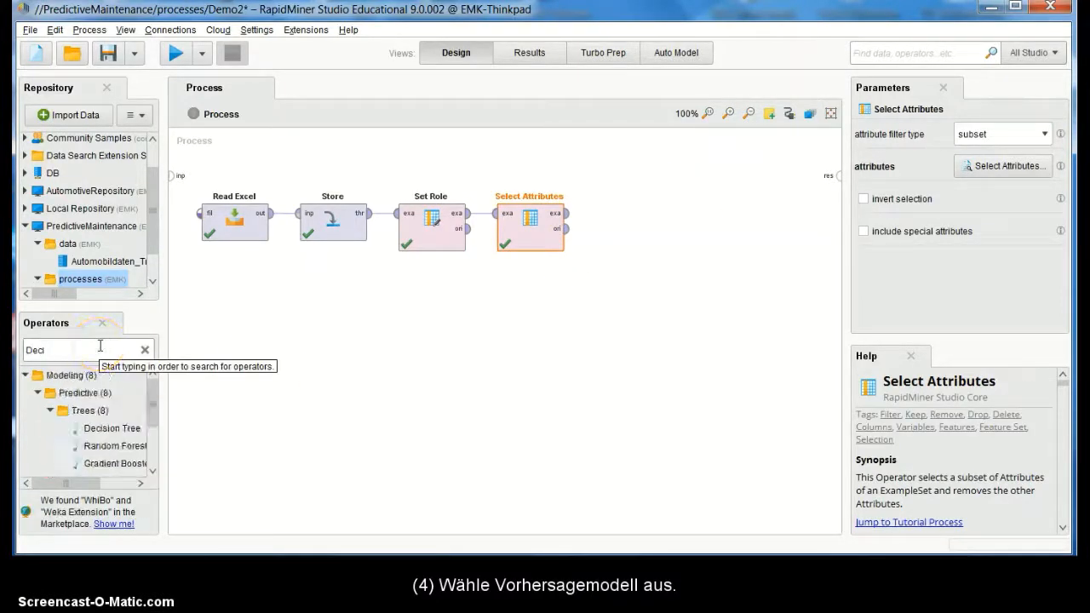
left_click_drag(111, 429, 627, 208)
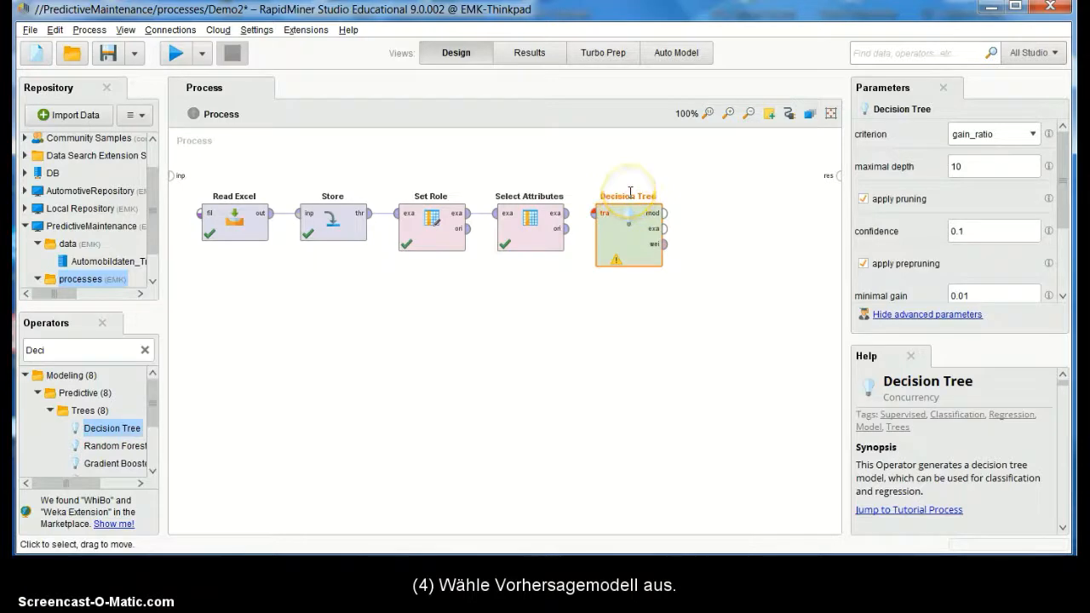
- Add an Apply Model operator to the process, placed diagonally below the Decision Tree operator
left_click(145, 350)
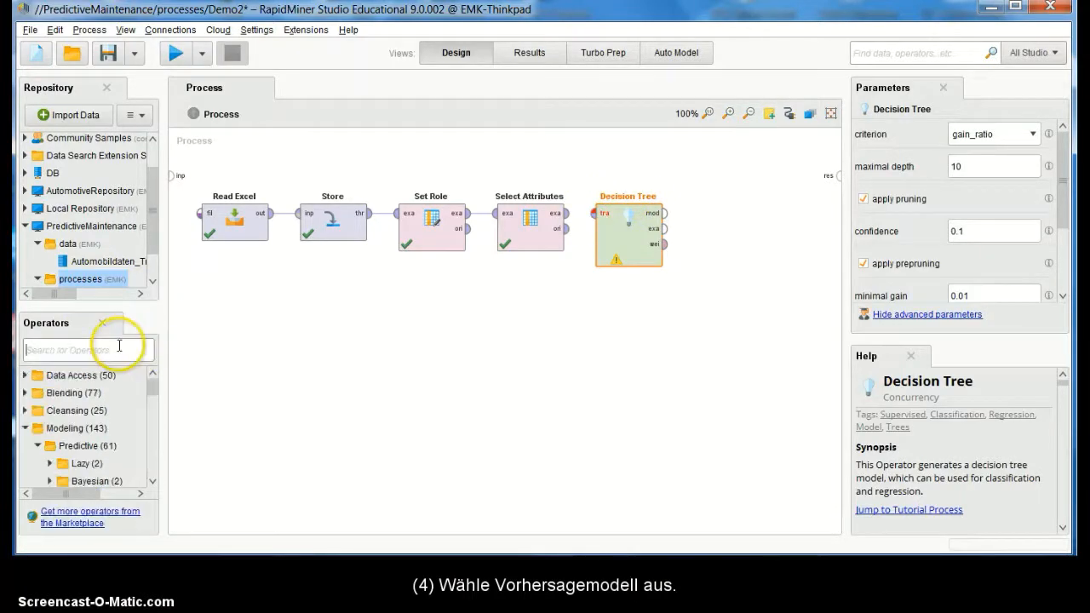
type("App")
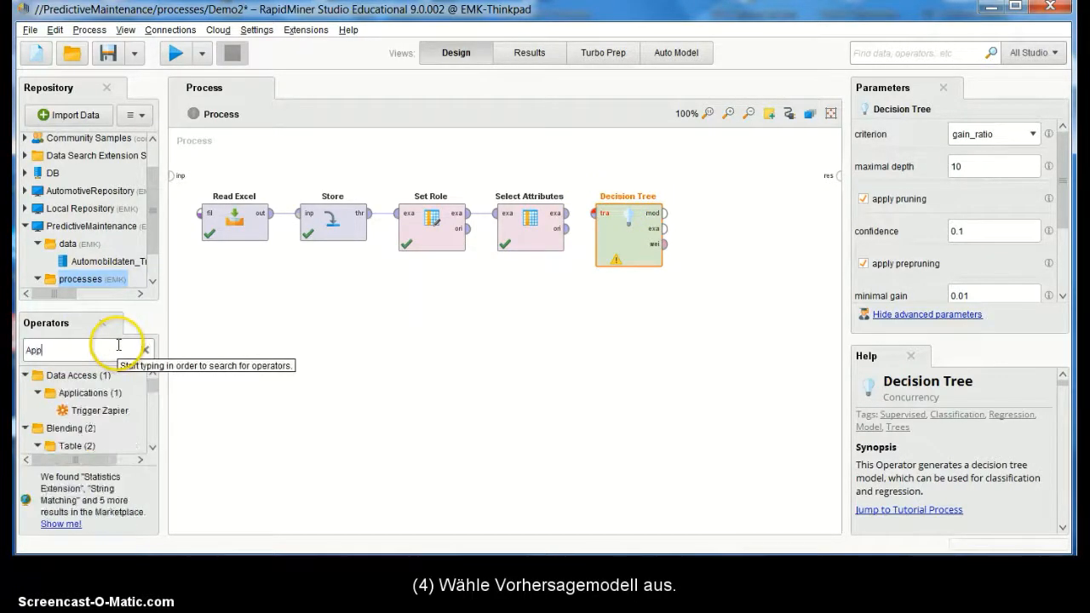
type("ly Model")
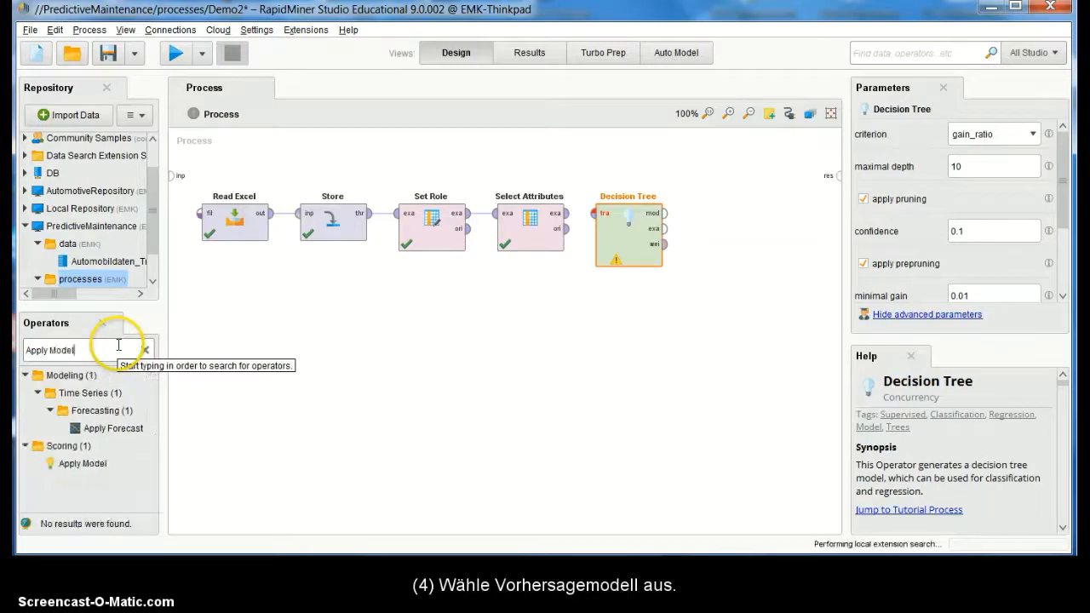
left_click_drag(81, 463, 728, 301)
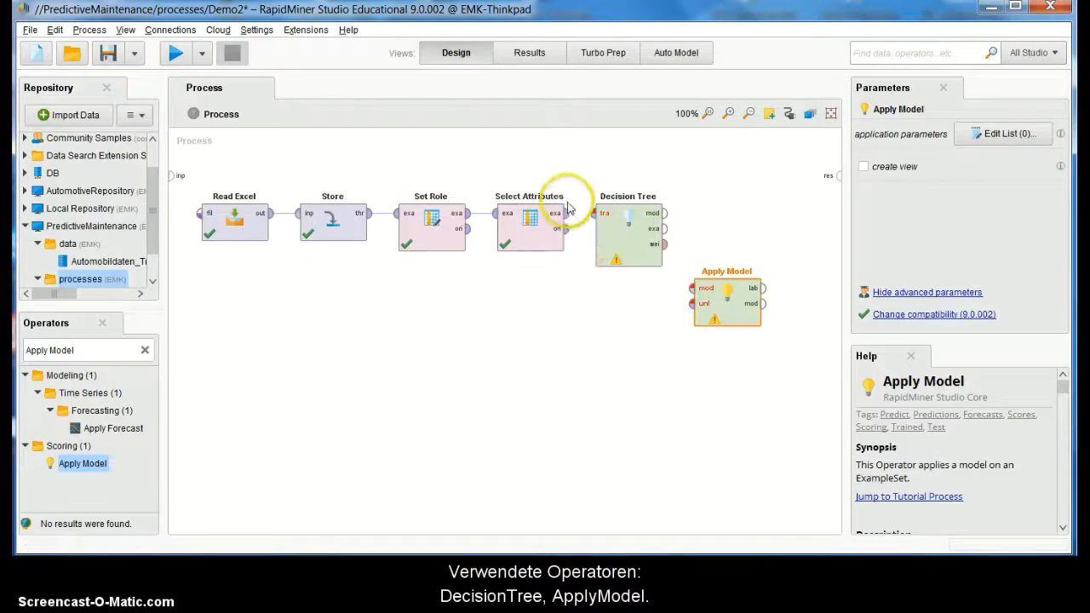
- Connect the Select Attributes example output to the Decision Tree training input, and the Decision Tree model output to the Apply Model model input
left_click_drag(565, 220, 596, 222)
mouse_move(596, 221)
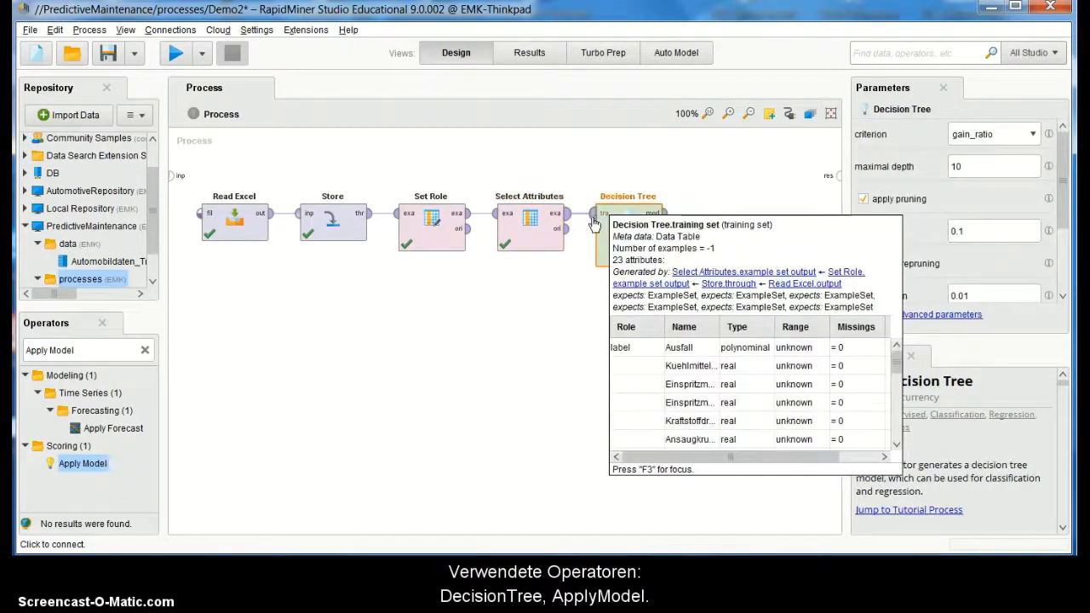
left_click(649, 216)
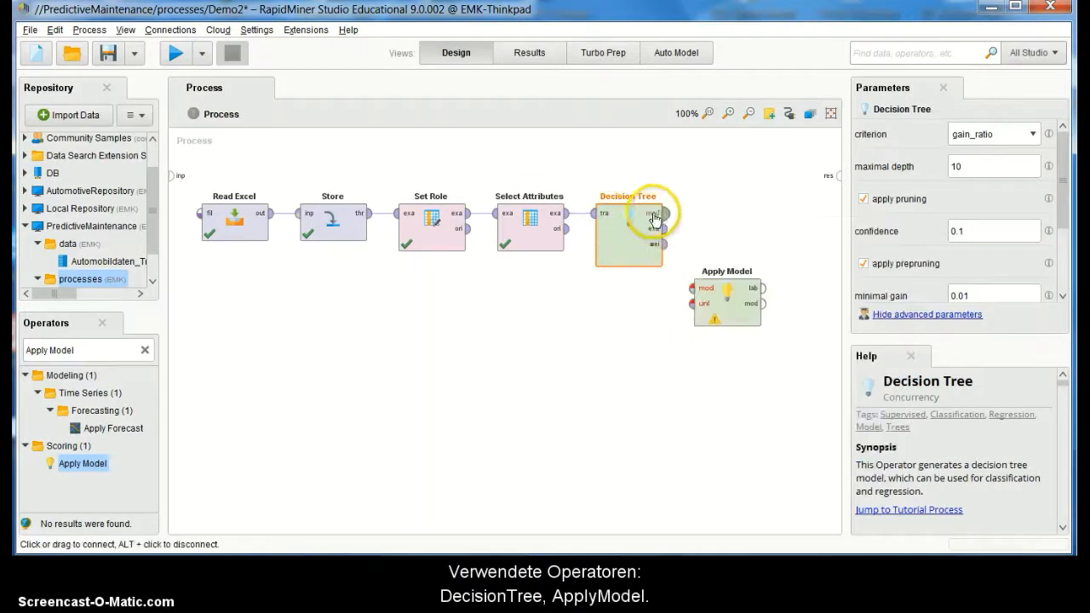
left_click(691, 288)
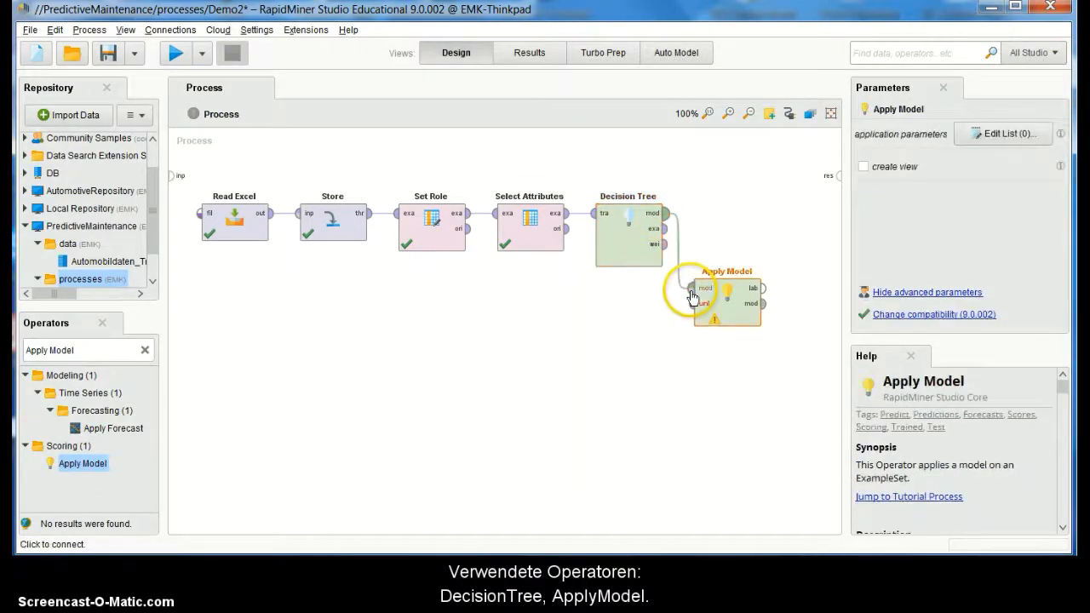
mouse_move(655, 219)
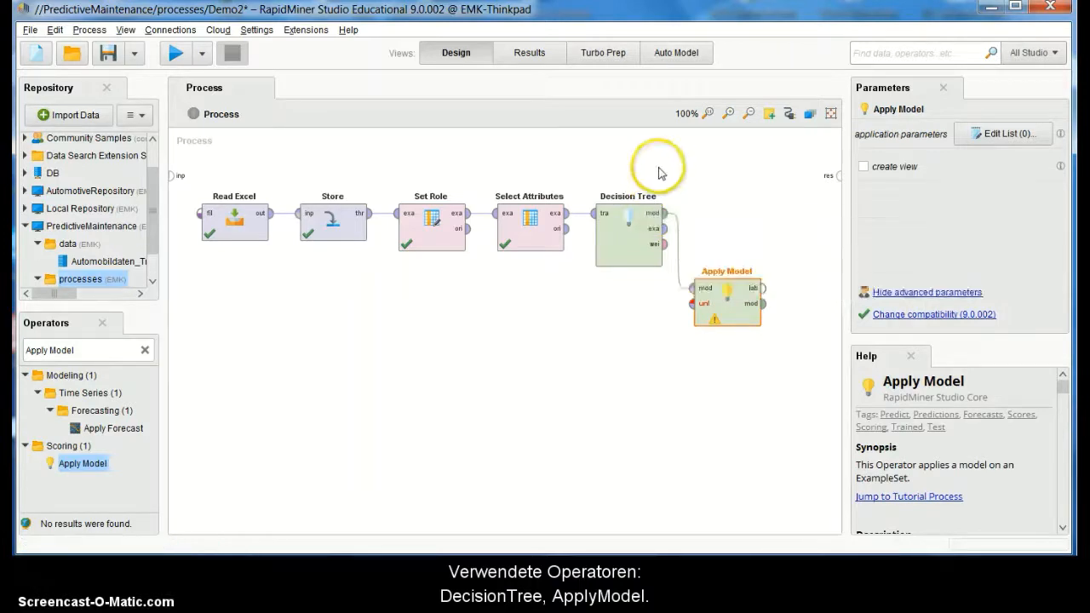
left_click(655, 183)
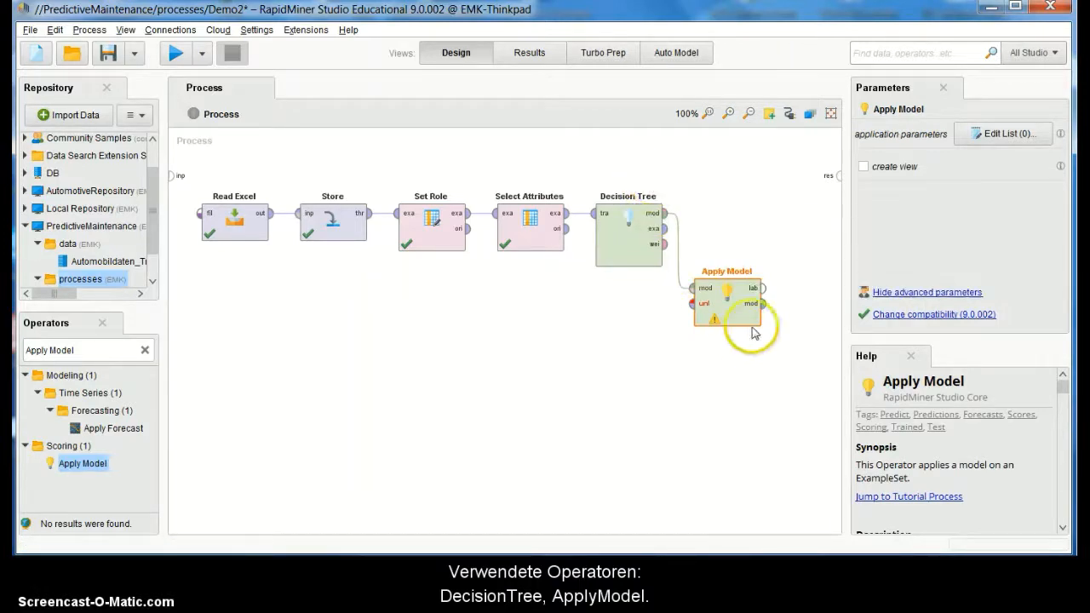
- Connect the labelled data and model outputs of Apply Model to the first and second process result ports
mouse_move(762, 295)
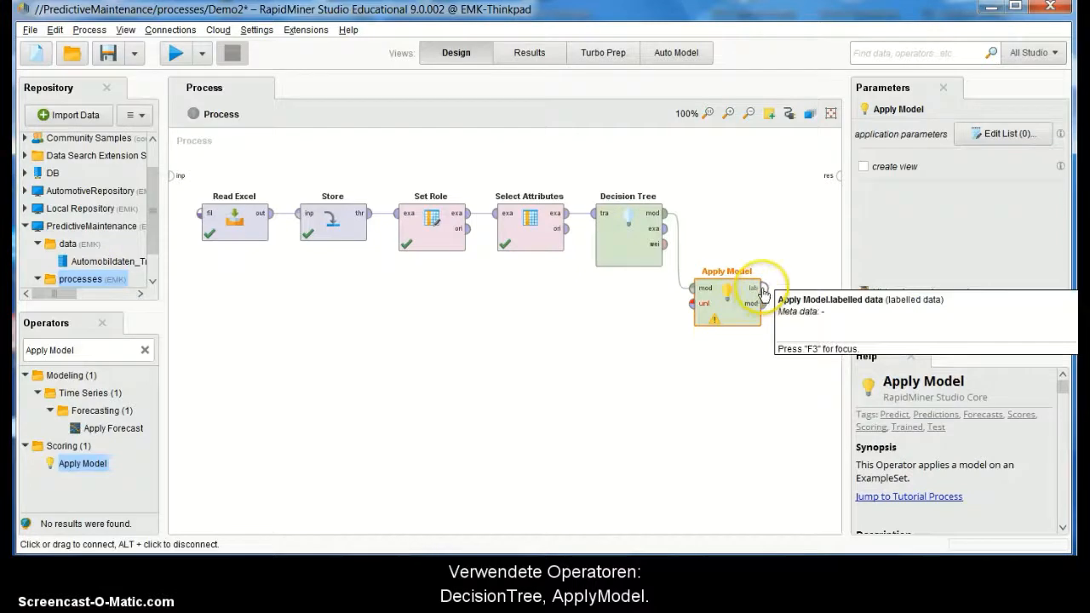
left_click_drag(762, 294, 840, 183)
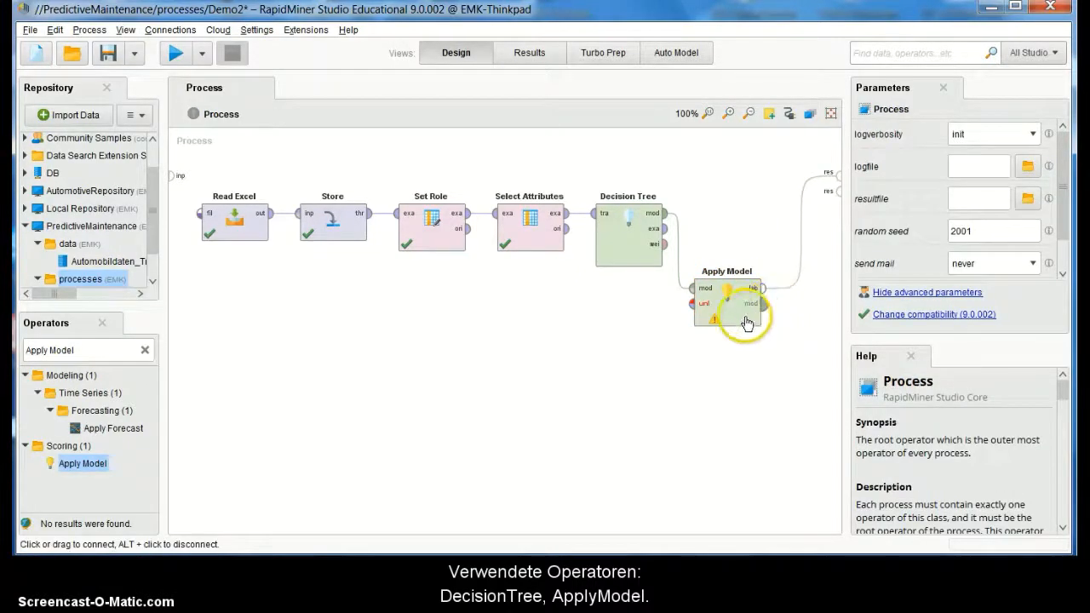
left_click_drag(762, 305, 840, 191)
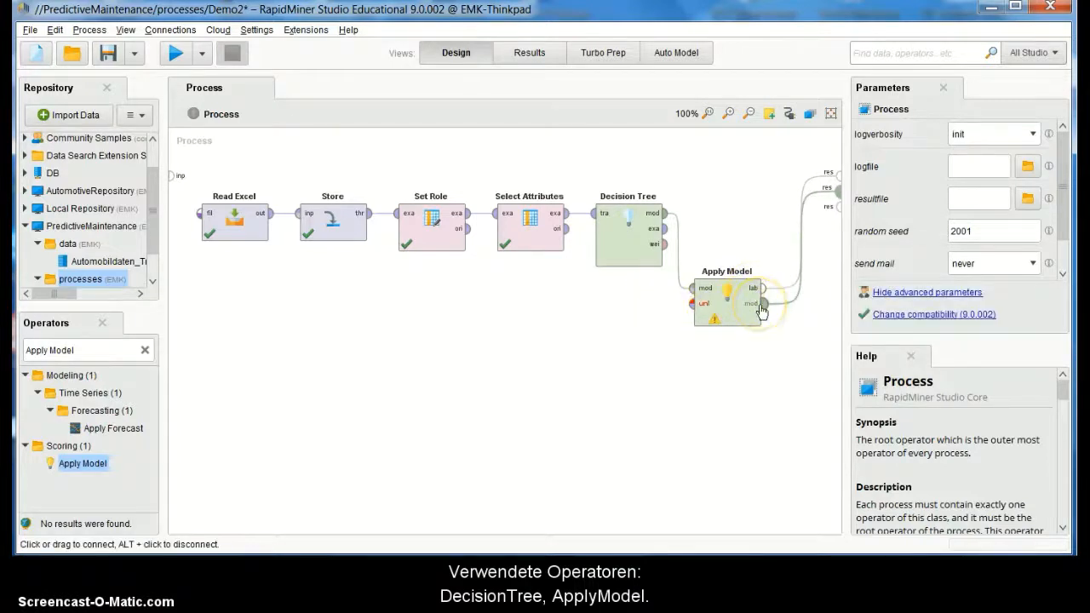
mouse_move(762, 310)
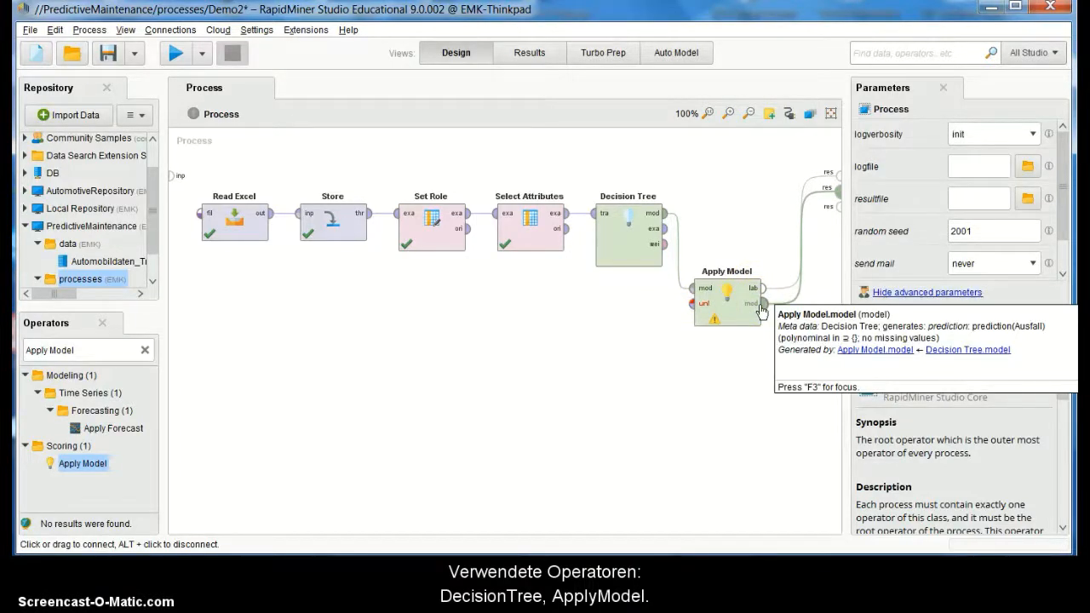
- Duplicate the Read Excel and Select Attributes operators and place the copies side by side in a second row below the training branch
left_click(258, 241)
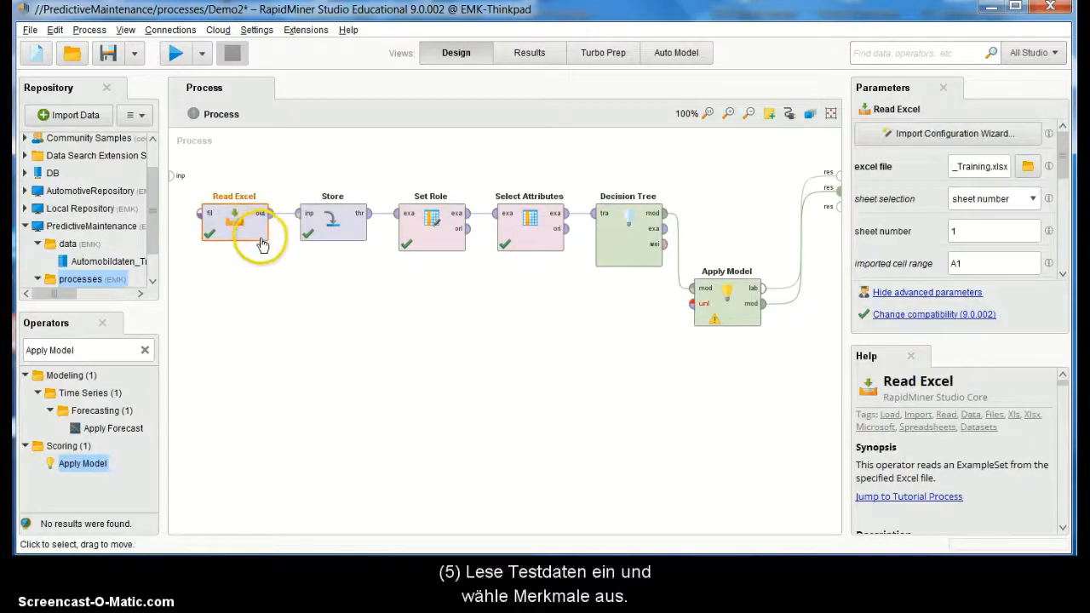
key("ctrl+v")
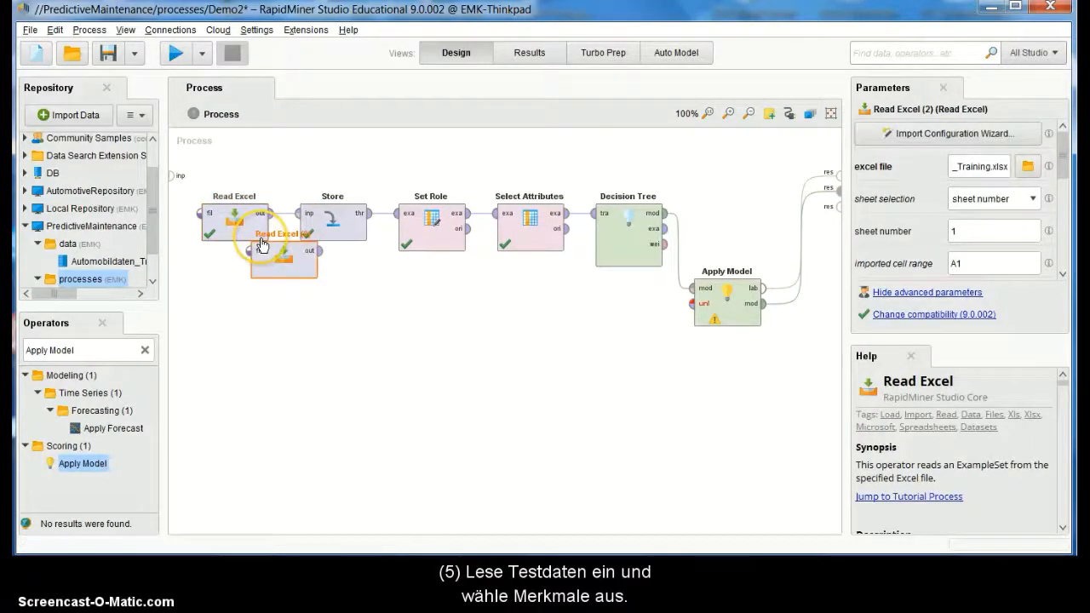
left_click_drag(261, 245, 220, 311)
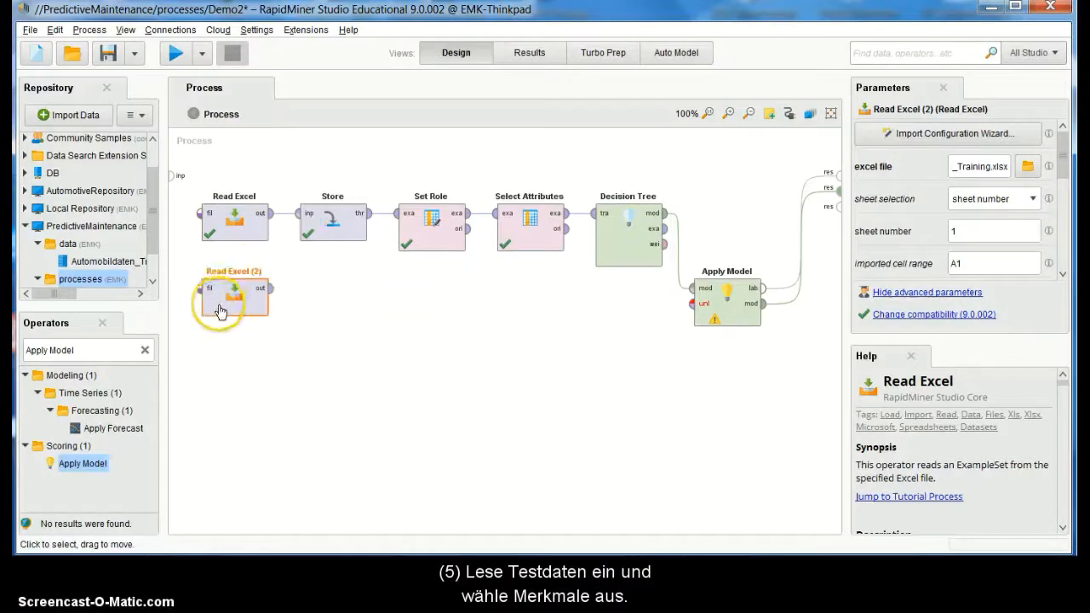
left_click(554, 251)
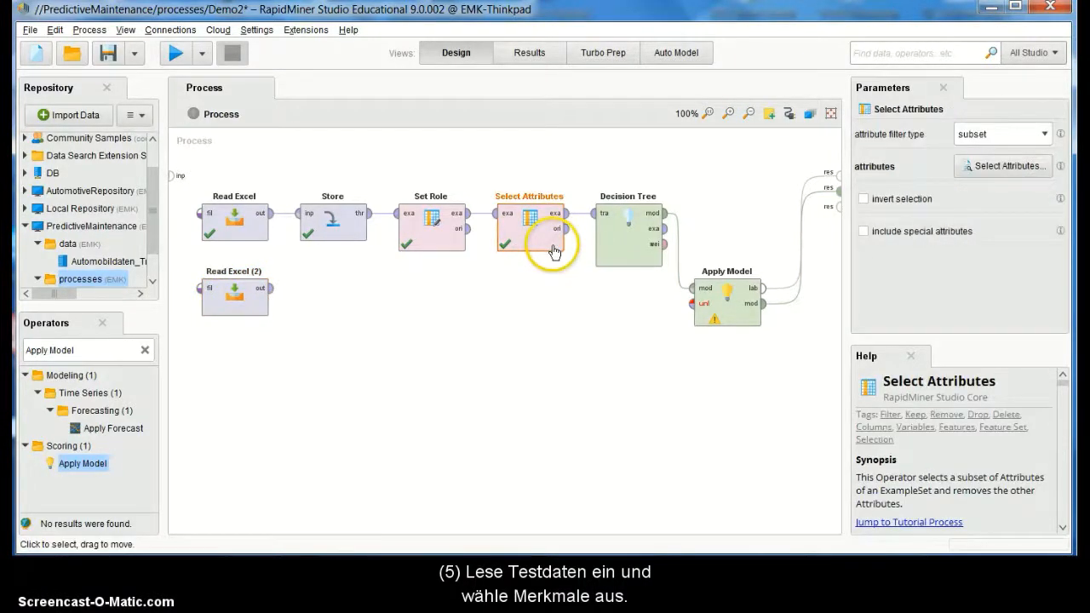
key("ctrl+c")
key("ctrl+v")
left_click_drag(514, 274, 339, 303)
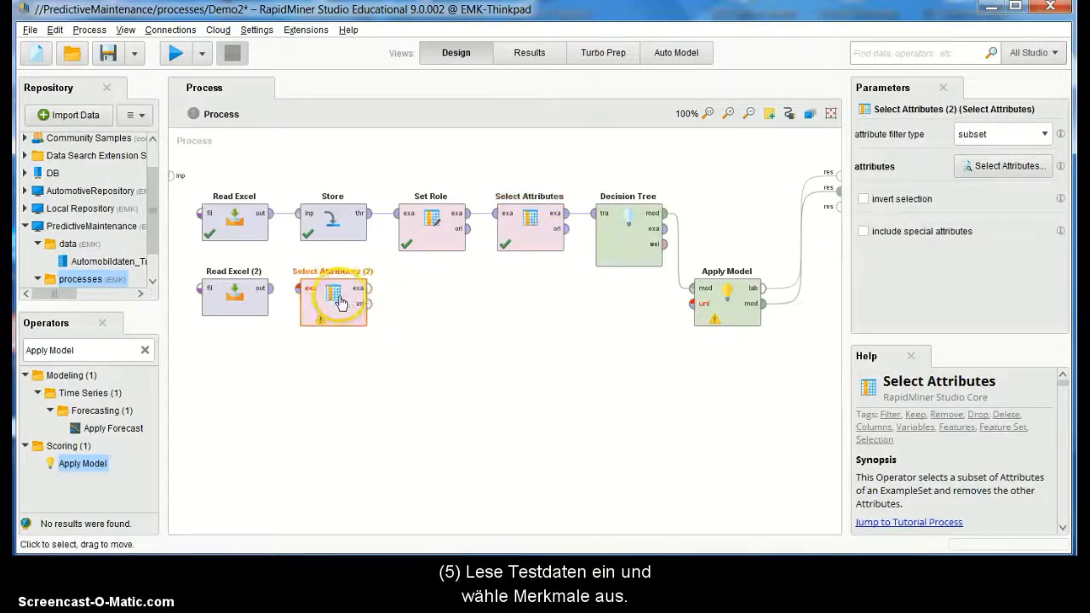
- Configure Read Excel (2) to import the Testdaten sheet, range A:Y, of Demo2_Automobildaten_V1_Test.xlsx and connect its output to the Select Attributes (2) example input
left_click(254, 312)
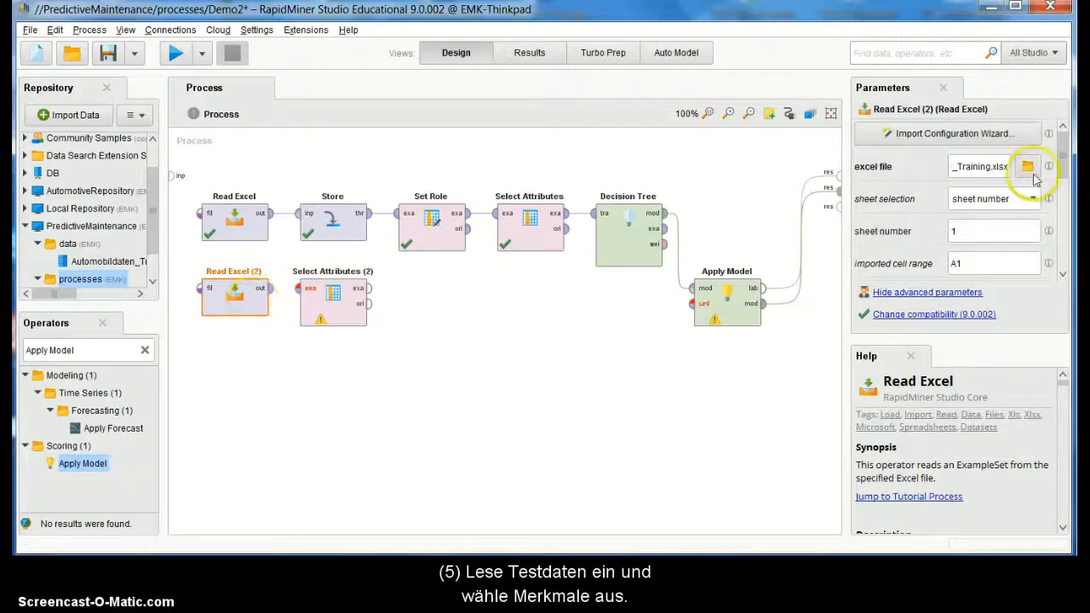
left_click(1018, 136)
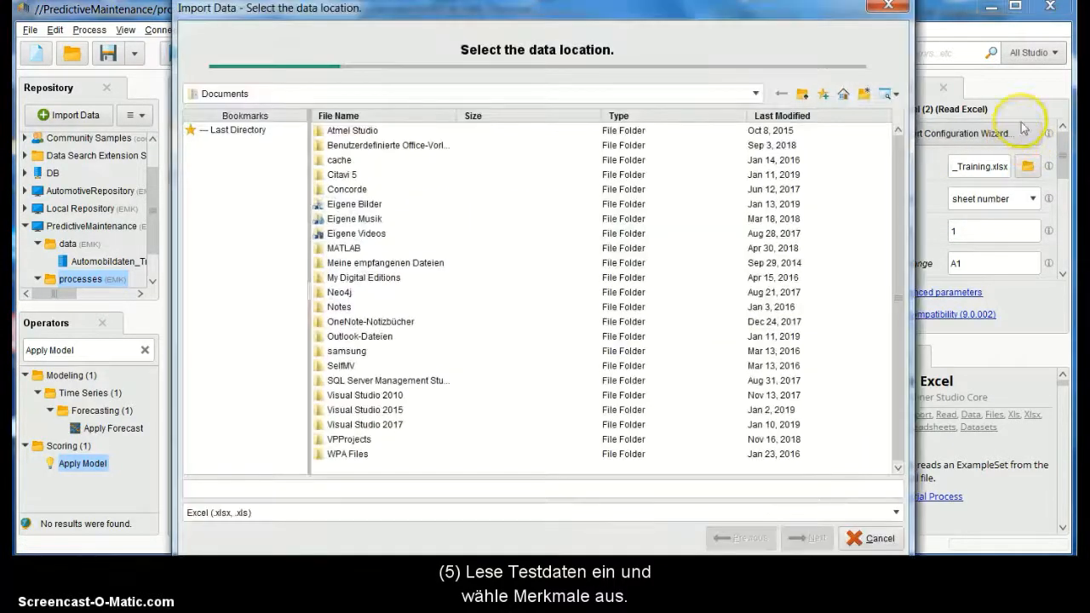
left_click(231, 129)
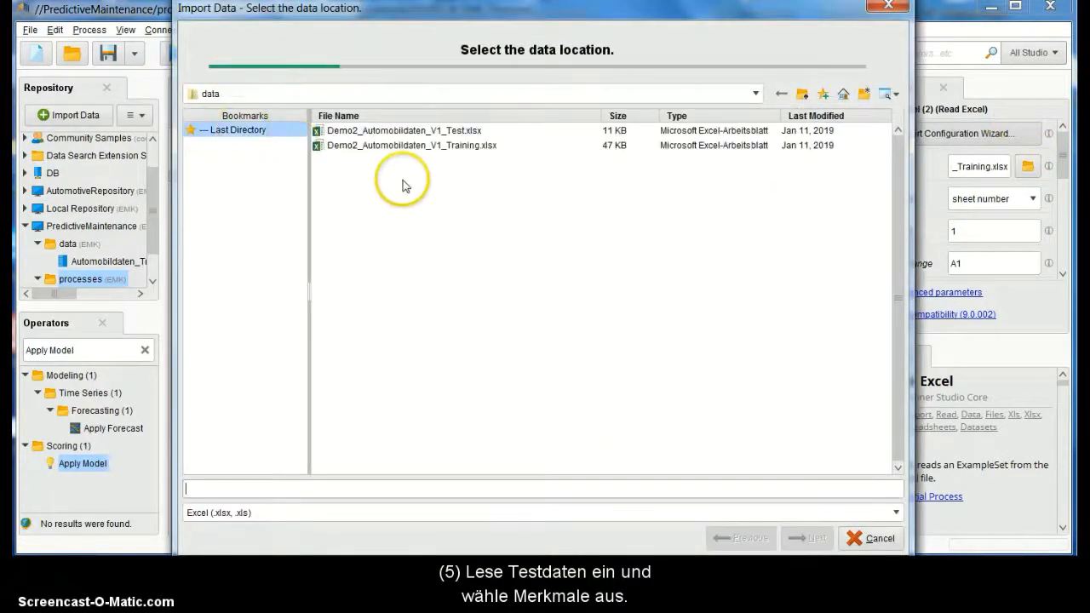
left_click(417, 130)
left_click(809, 540)
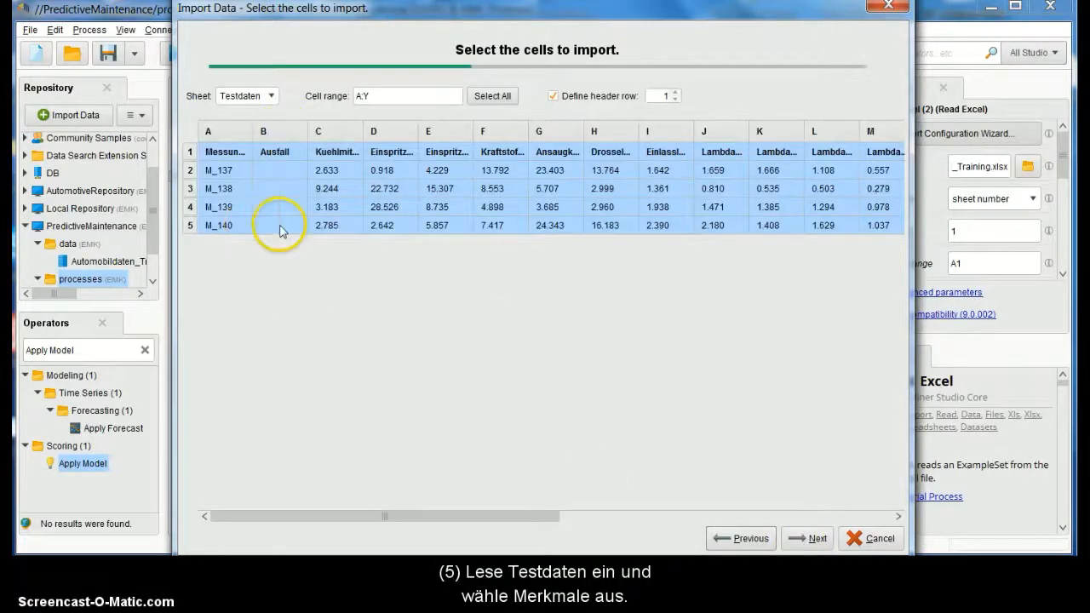
left_click(806, 539)
left_click(805, 539)
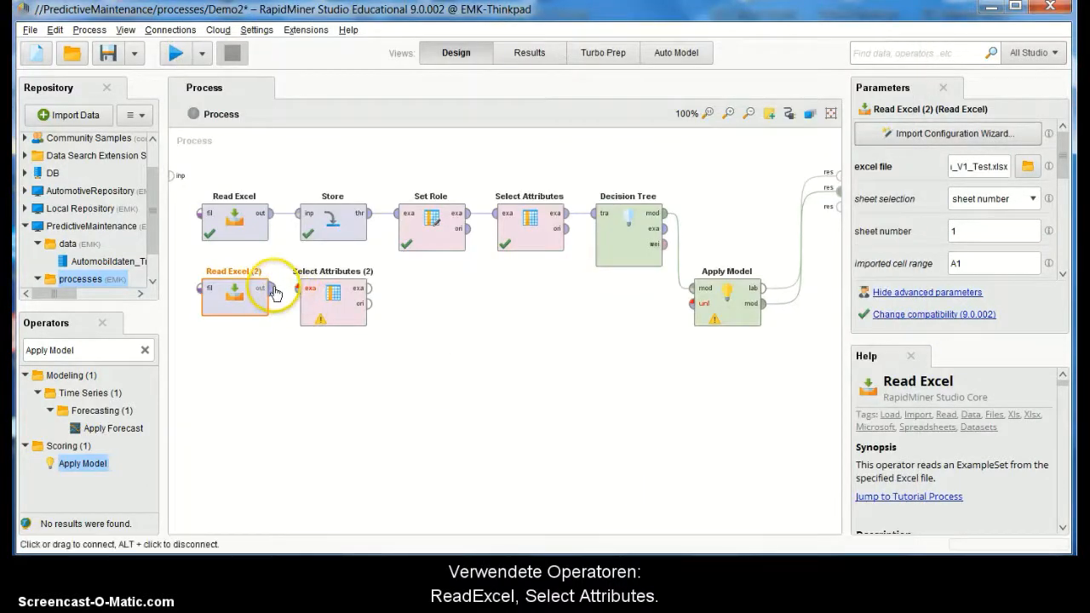
left_click(303, 291)
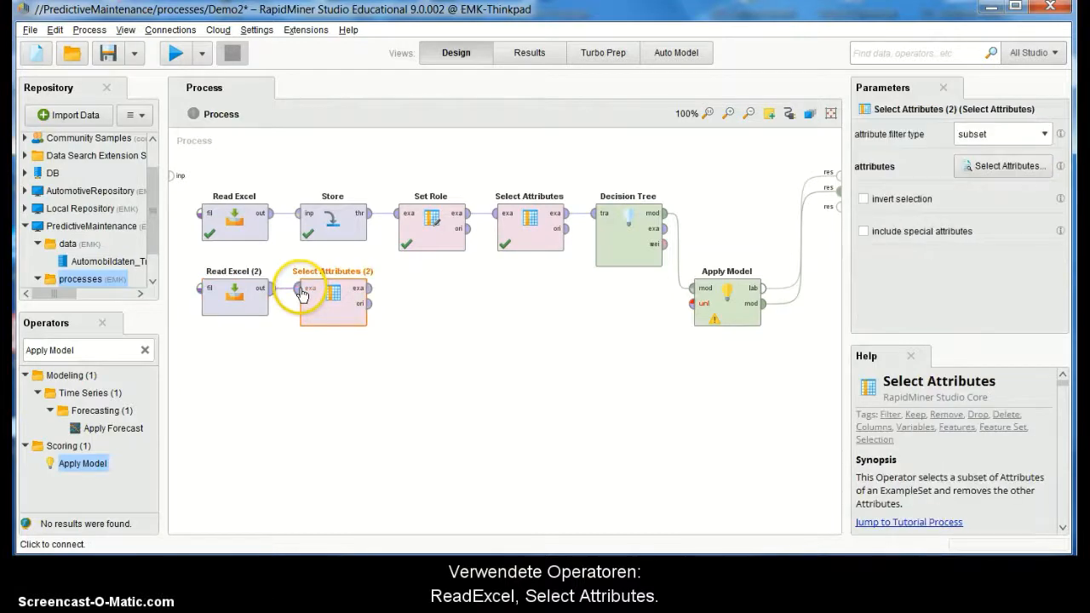
- Apply the existing attribute subset in Select Attributes (2) and connect its example output to the unlabelled data input of Apply Model
left_click(312, 291)
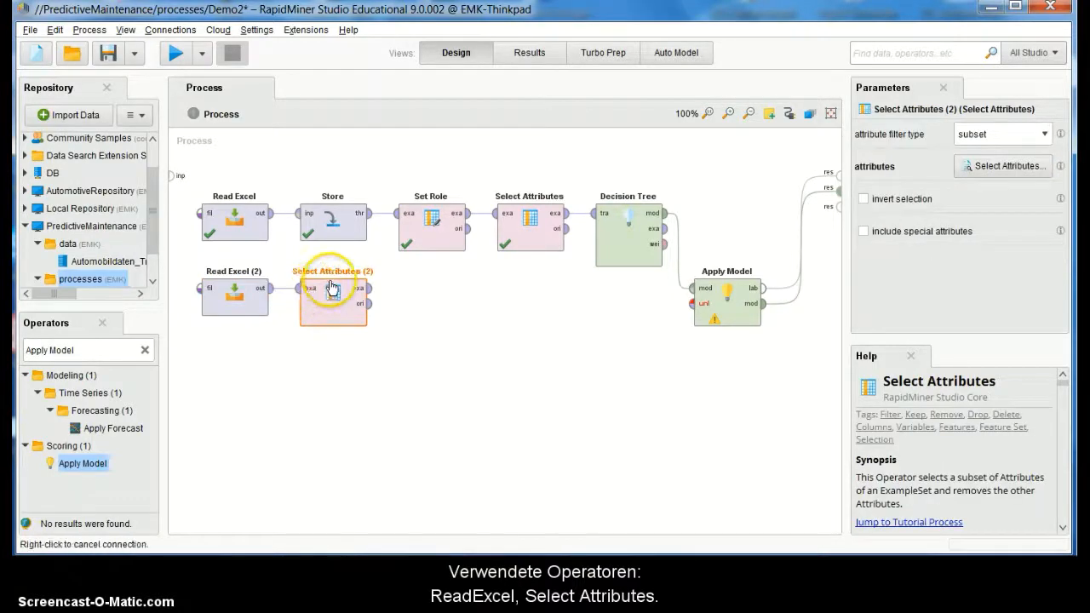
left_click(1027, 165)
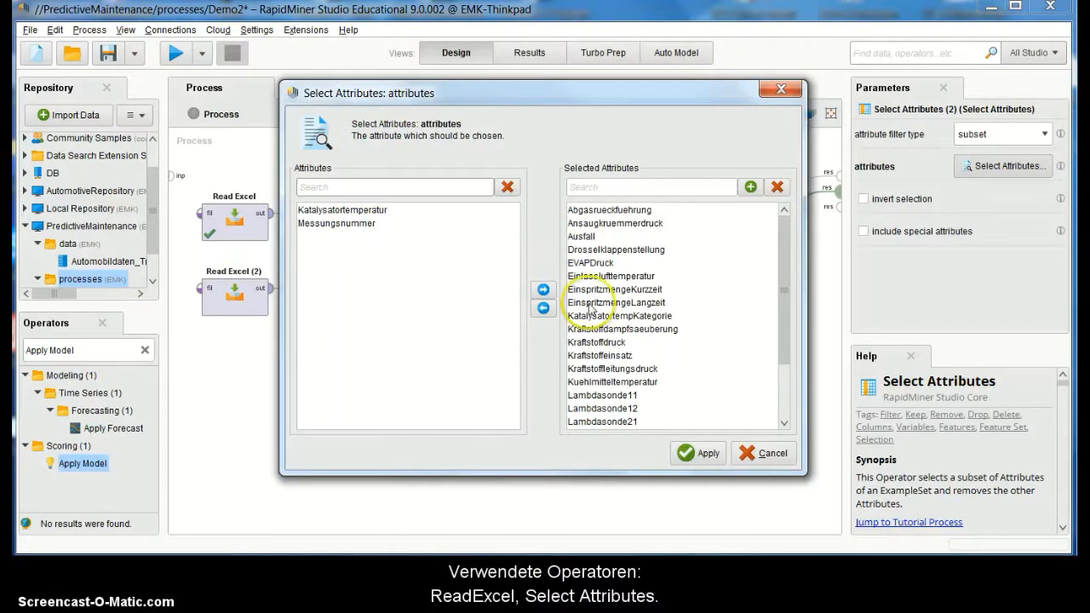
left_click(703, 453)
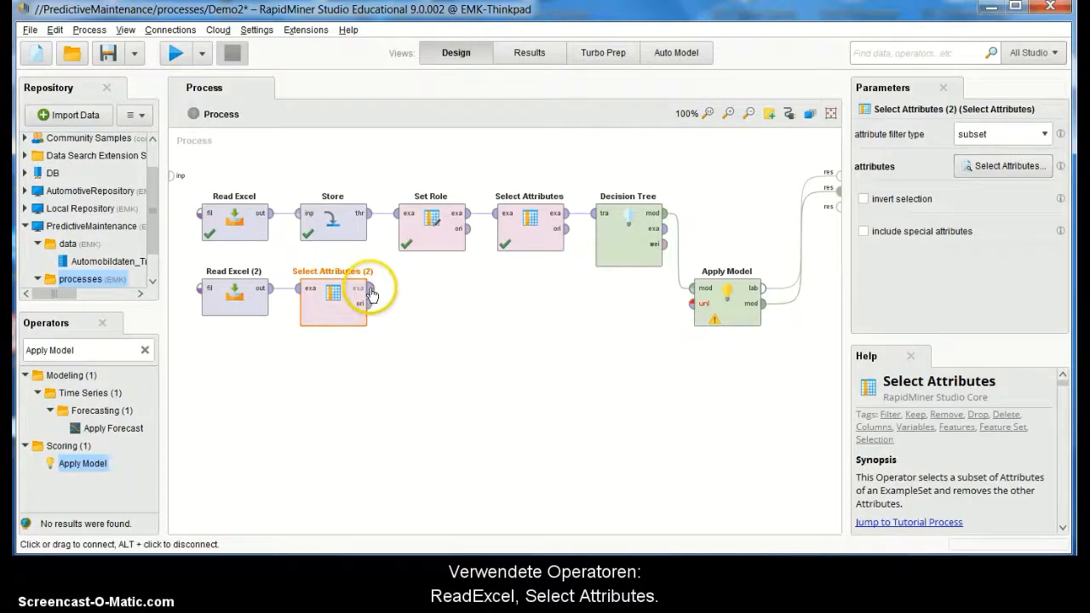
left_click_drag(371, 295, 701, 305)
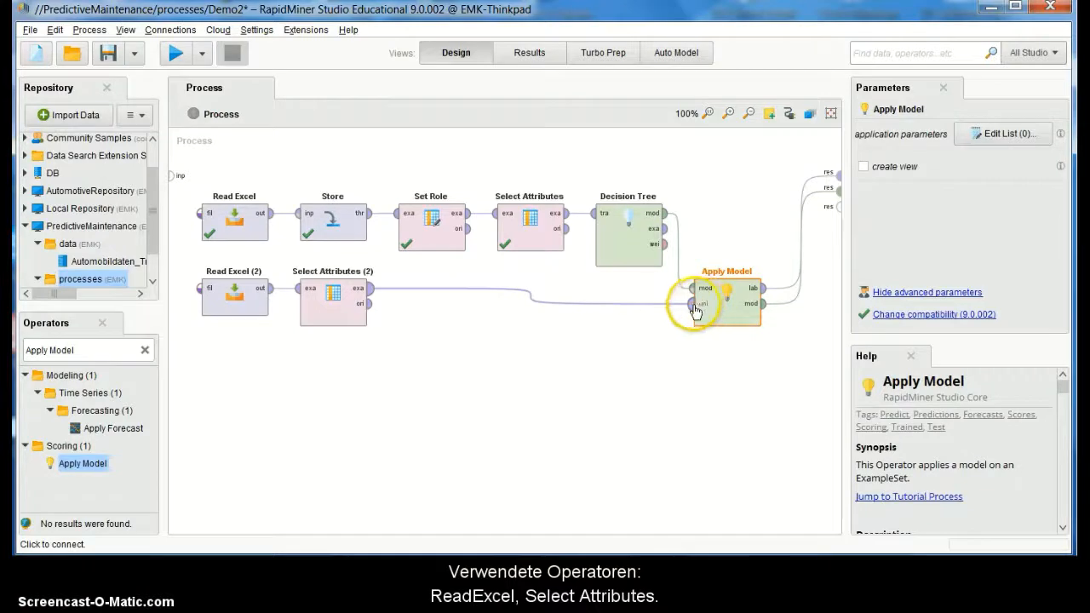
left_click(695, 307)
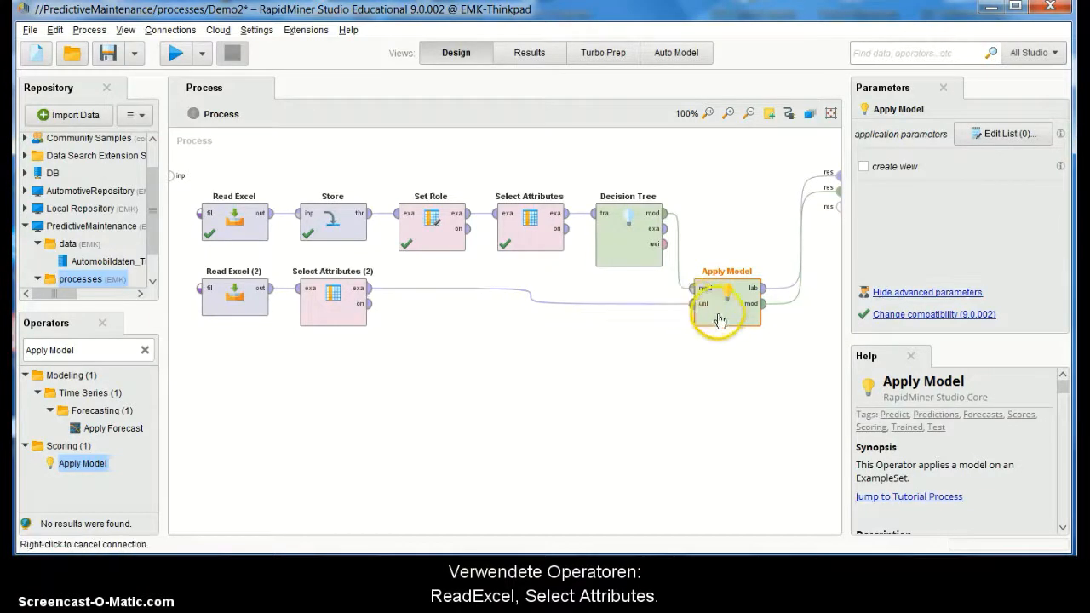
left_click(698, 304)
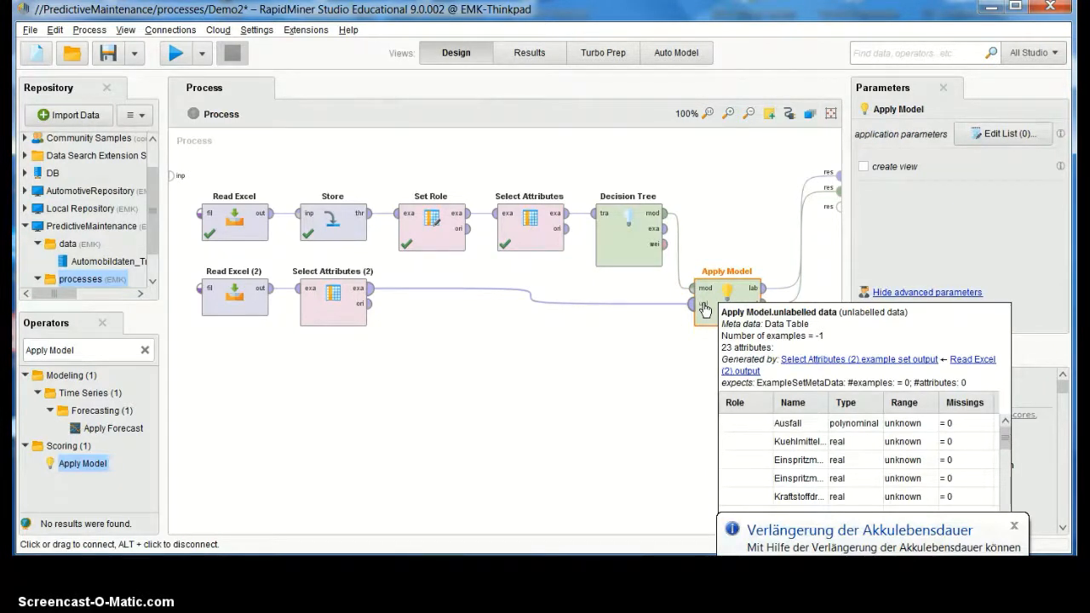
- Set the Decision Tree operator's criterion to information_gain and its maximal depth to -1
left_click(630, 262)
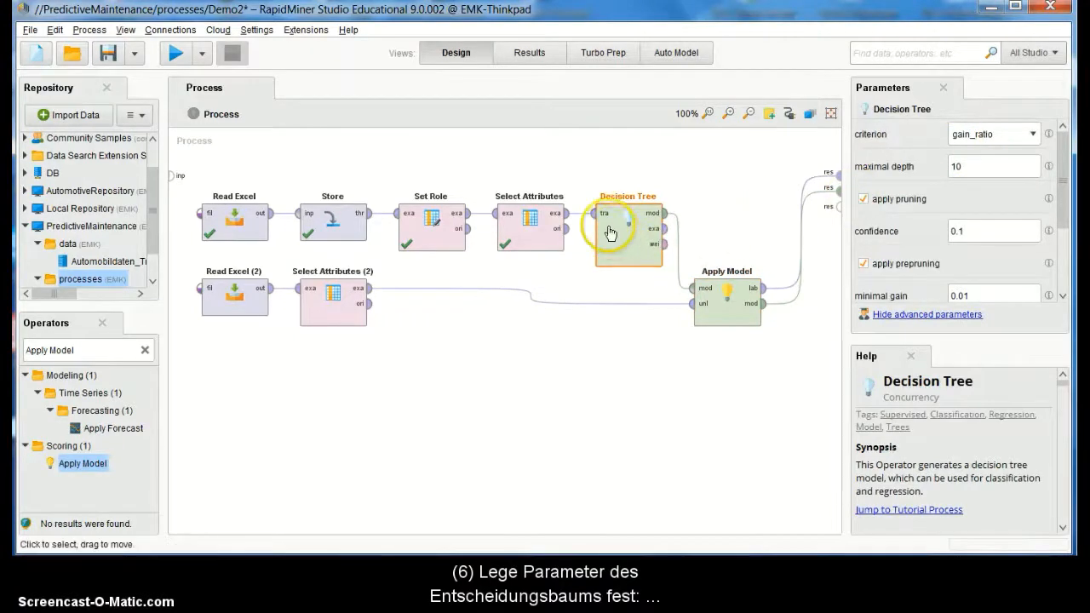
left_click(1032, 135)
left_click(1000, 164)
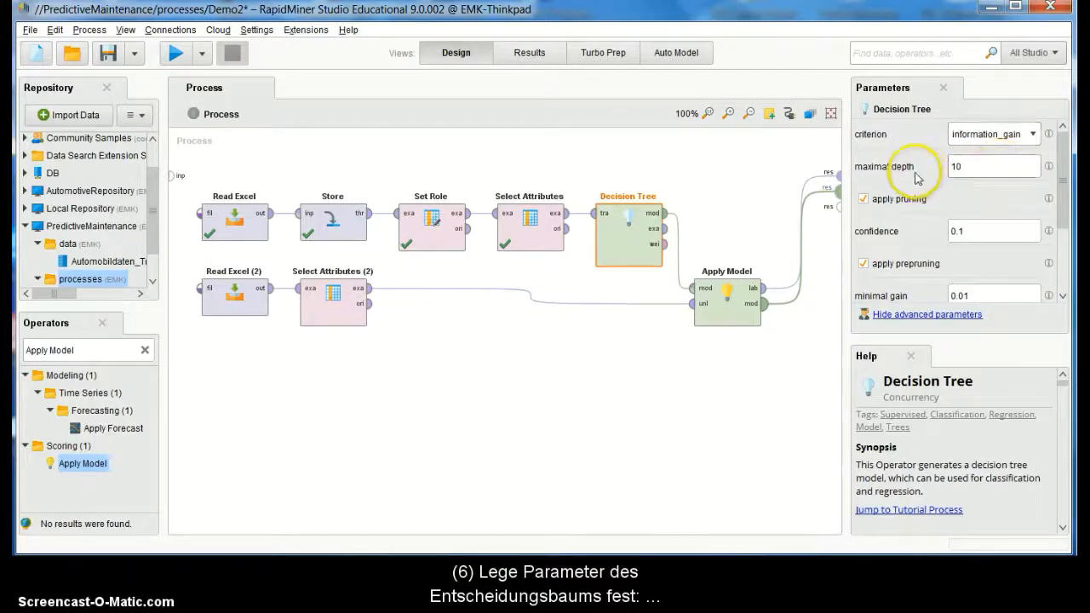
mouse_move(1048, 170)
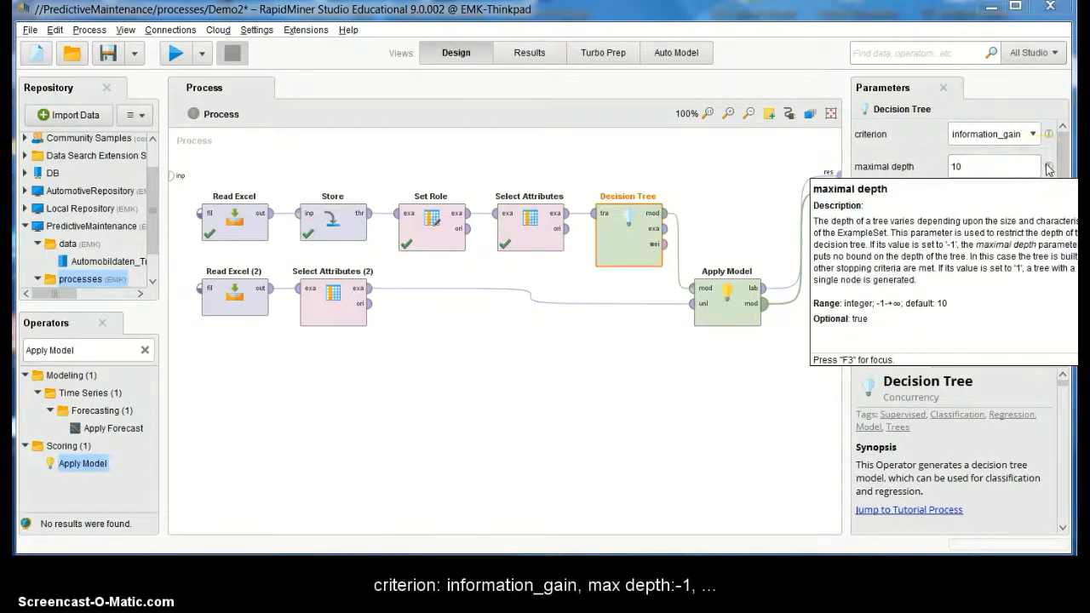
double_click(991, 168)
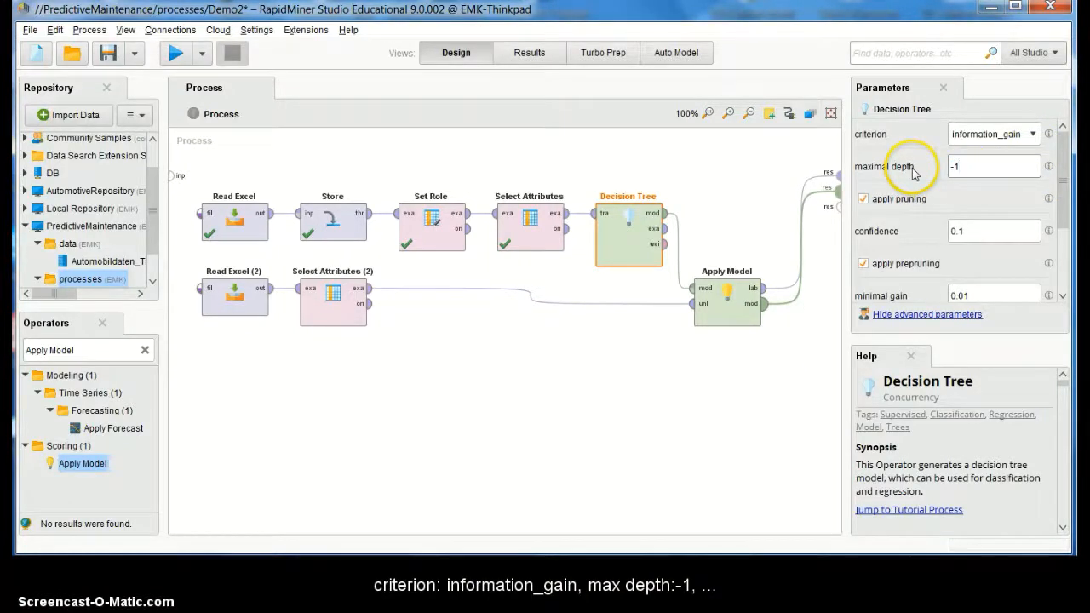
- Set the Decision Tree's confidence to 0.25 and minimal gain to 0.1, and save the process
mouse_move(1049, 232)
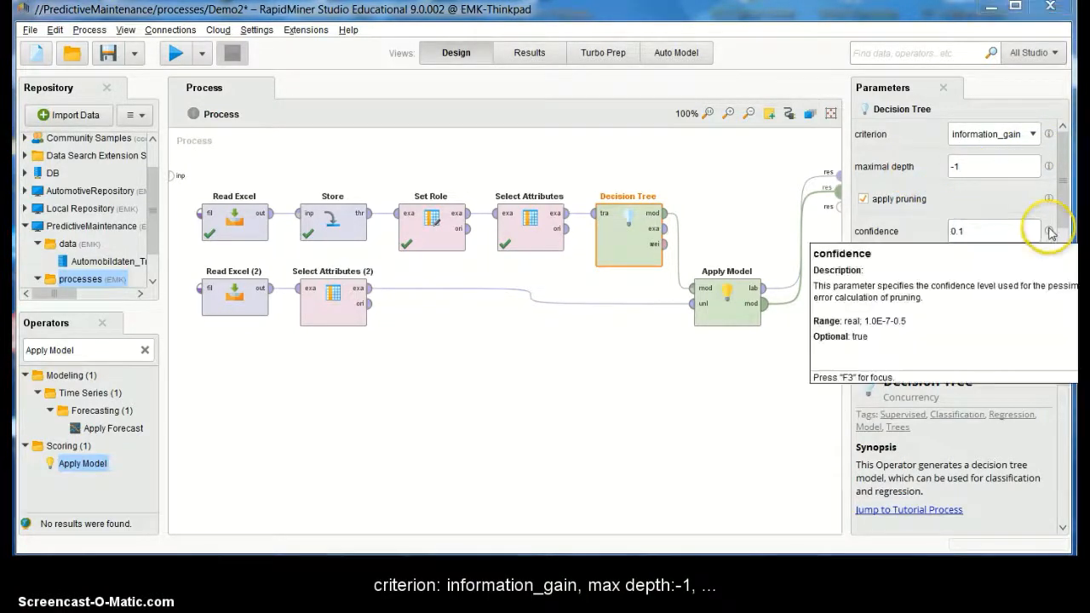
left_click(970, 230)
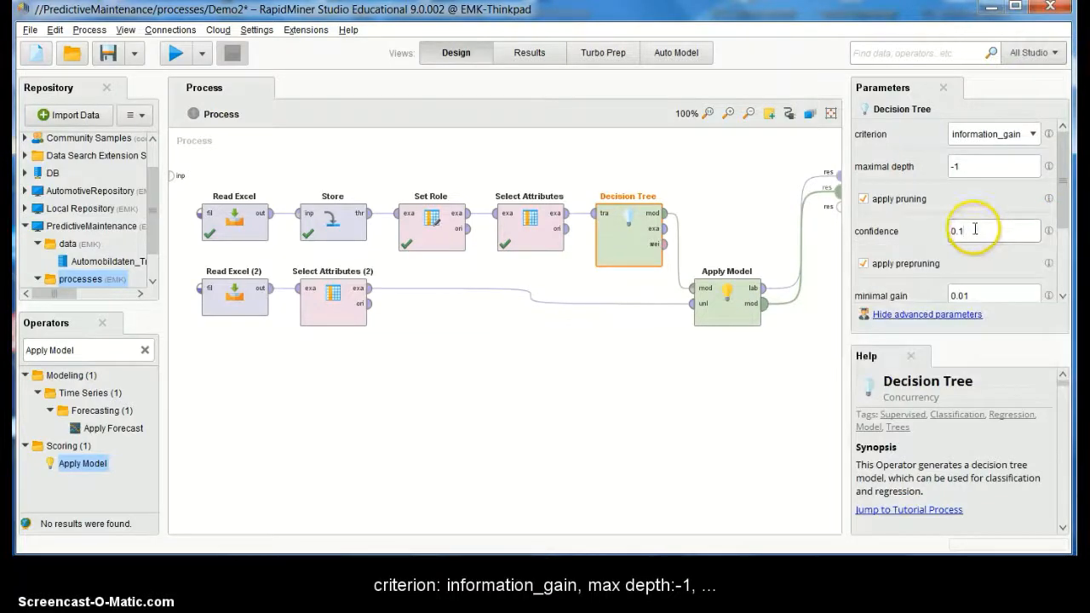
key("BackSpace")
type("25")
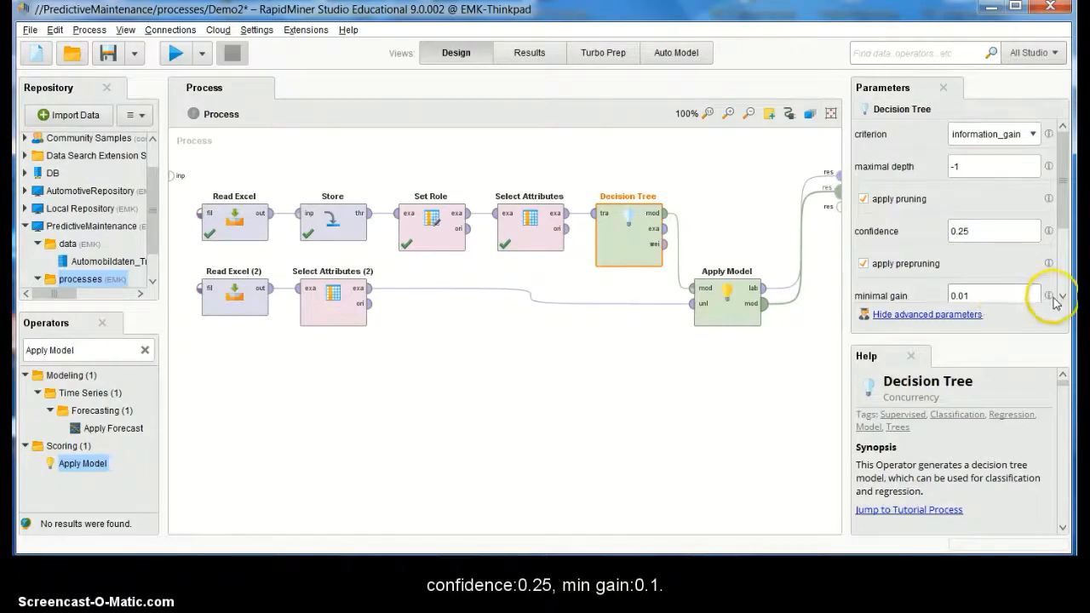
mouse_move(1054, 301)
left_click(963, 296)
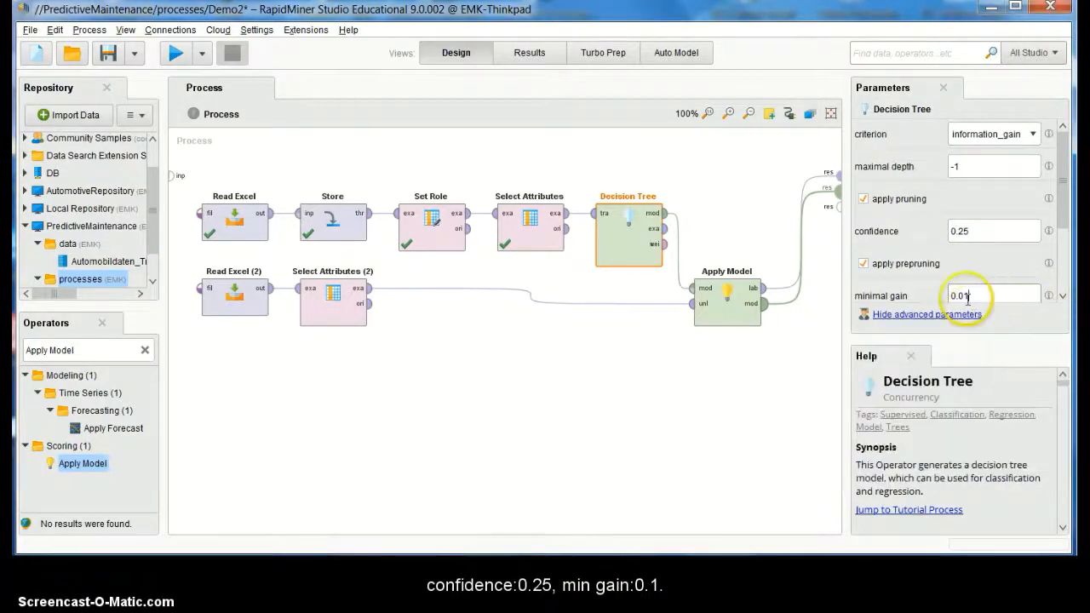
key("BackSpace")
type("1")
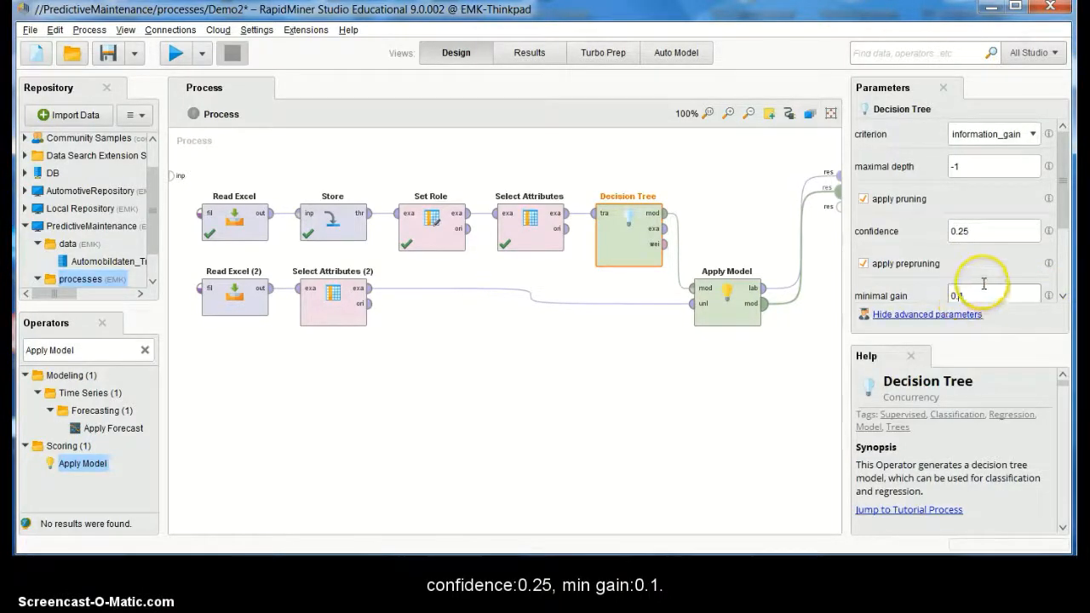
left_click(108, 53)
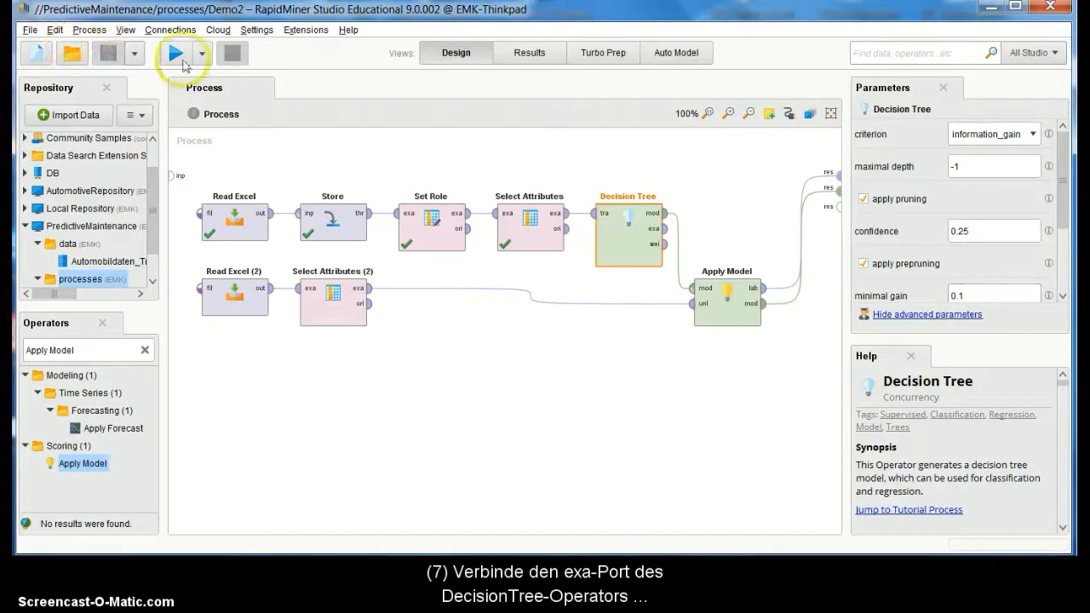
- Connect the Decision Tree's example set output to the third process result port and save the process
left_click(666, 228)
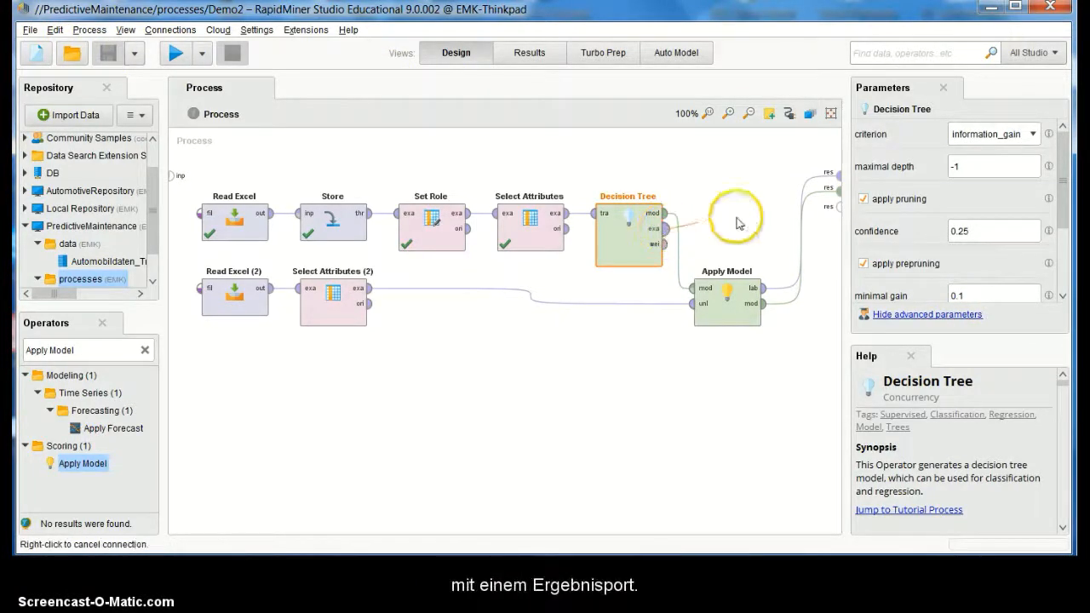
left_click(838, 206)
mouse_move(840, 215)
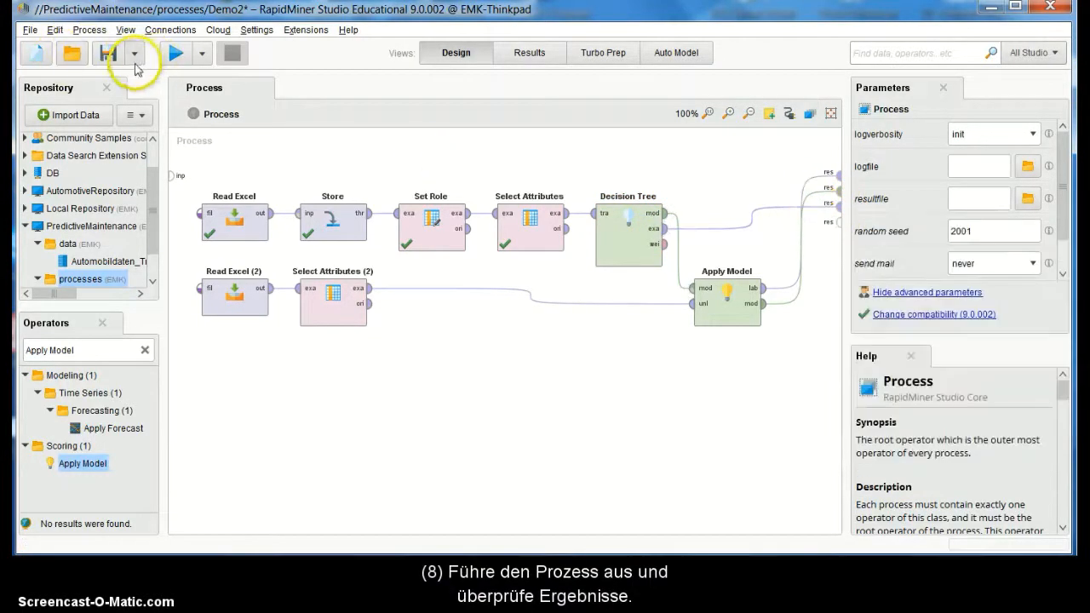
left_click(109, 55)
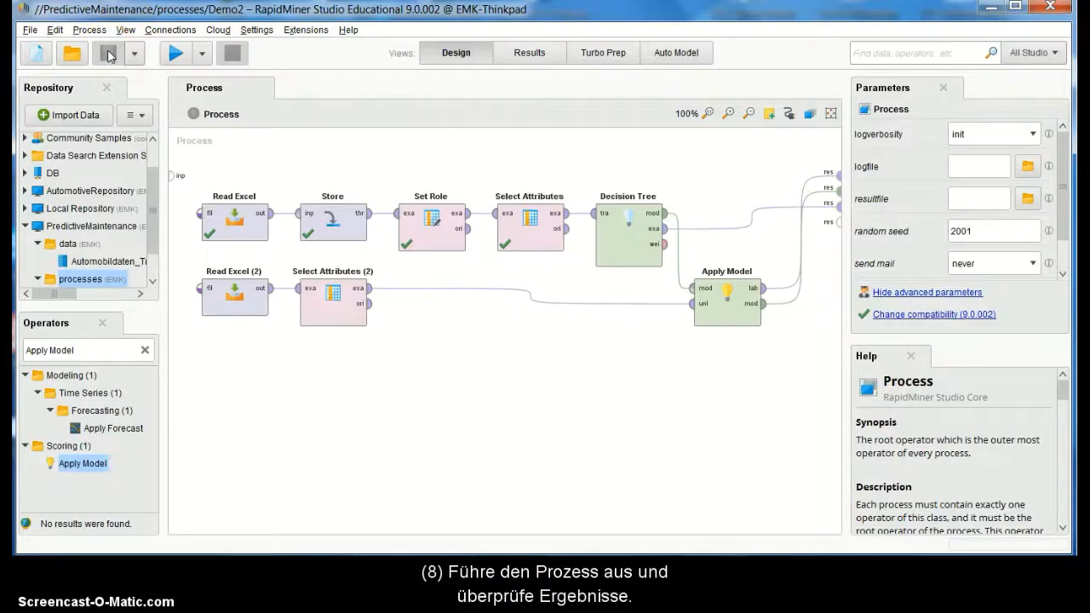
- Run the process and examine the resulting decision tree graph and the Apply Model predictions for the test data
left_click(175, 53)
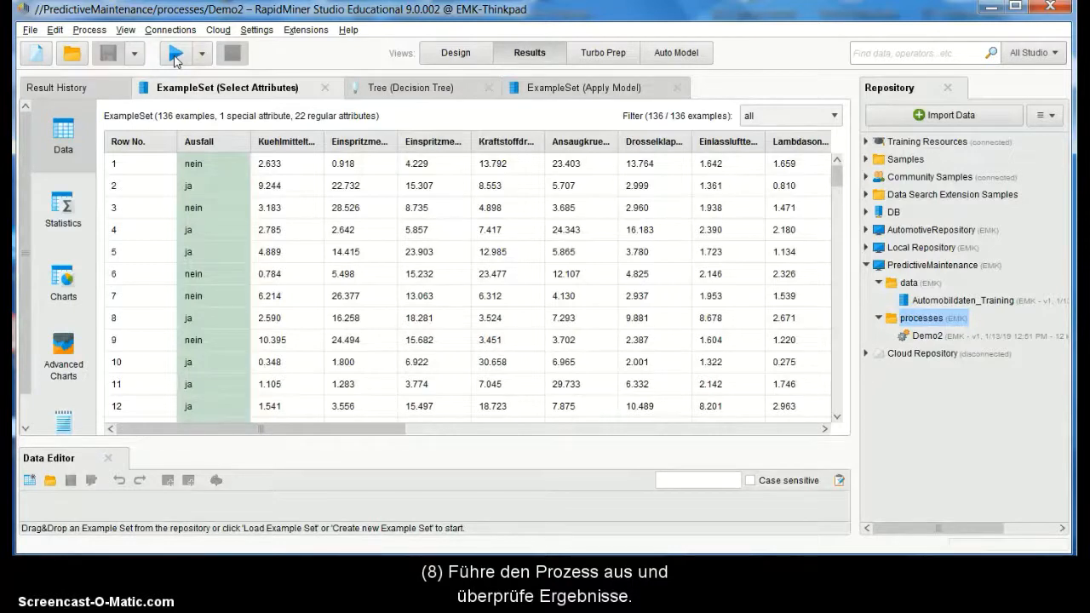
left_click(380, 96)
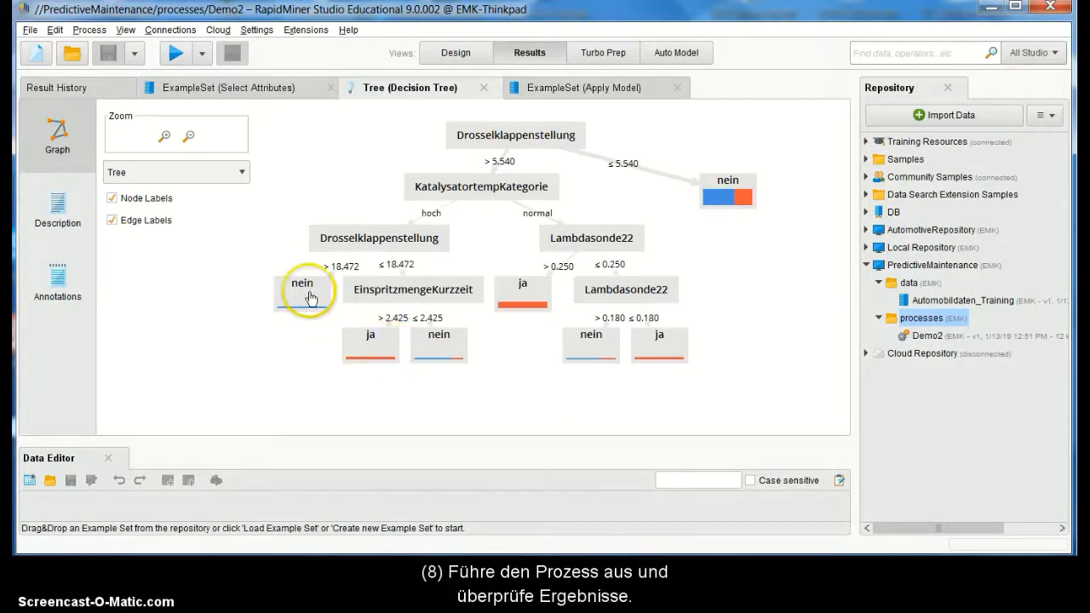
left_click(570, 92)
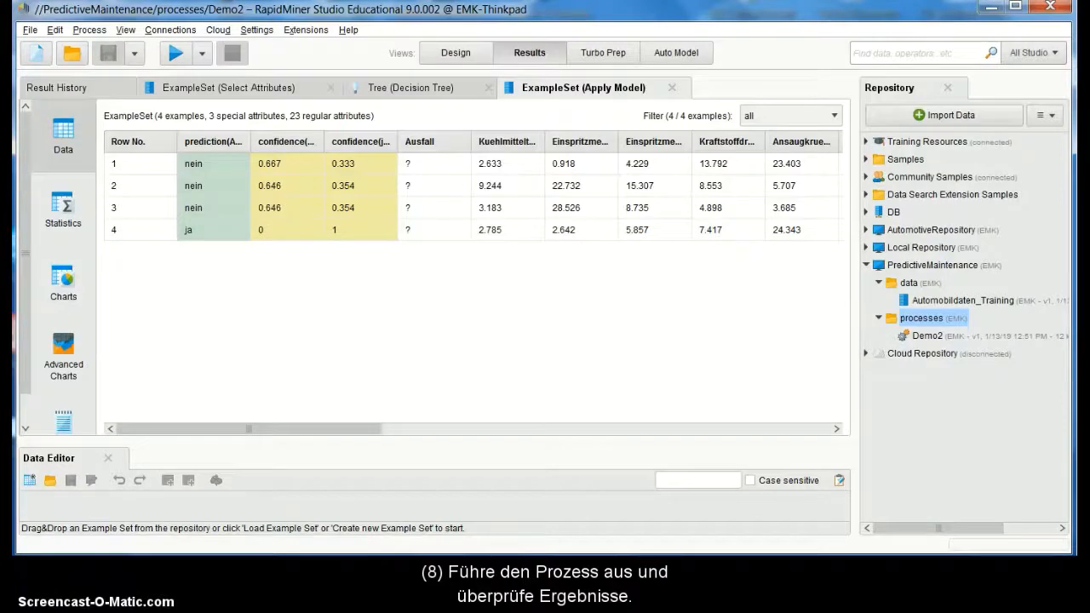
left_click(426, 89)
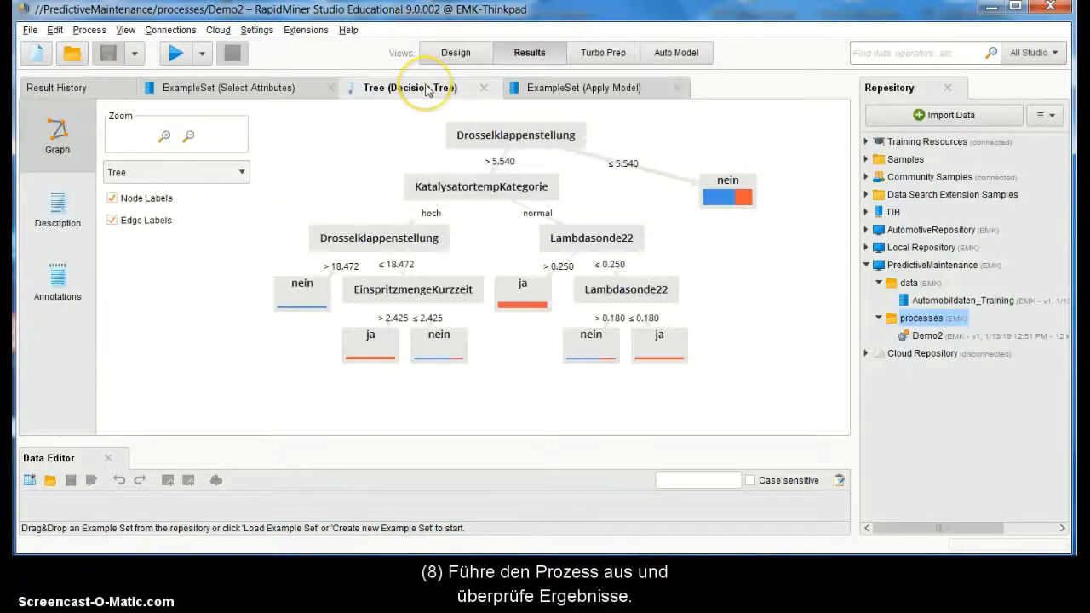